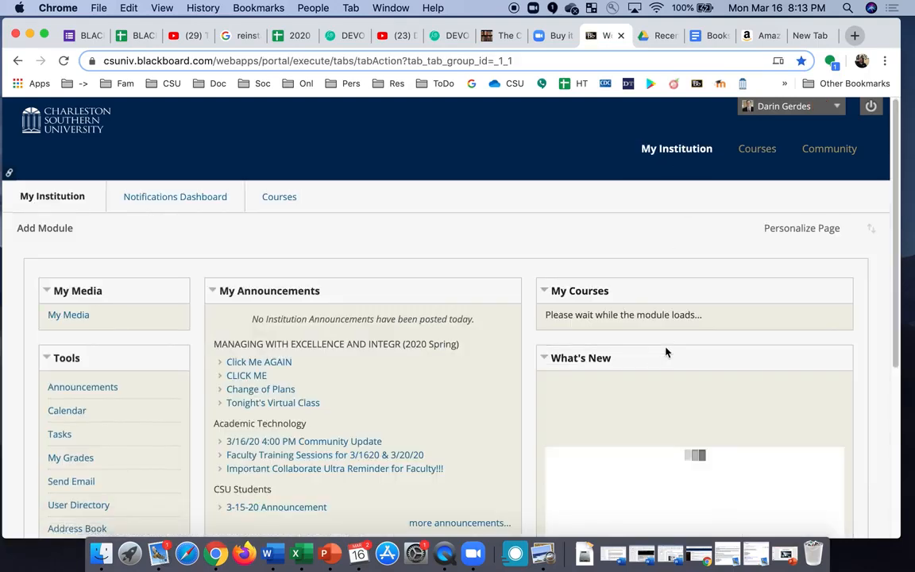
# - Open the BUSI.60741.2019-30 Fundamentals of Leadership (2019 Fall) course from the course list
pyautogui.scroll(-3, 659, 361)
pyautogui.scroll(-3, 628, 387)
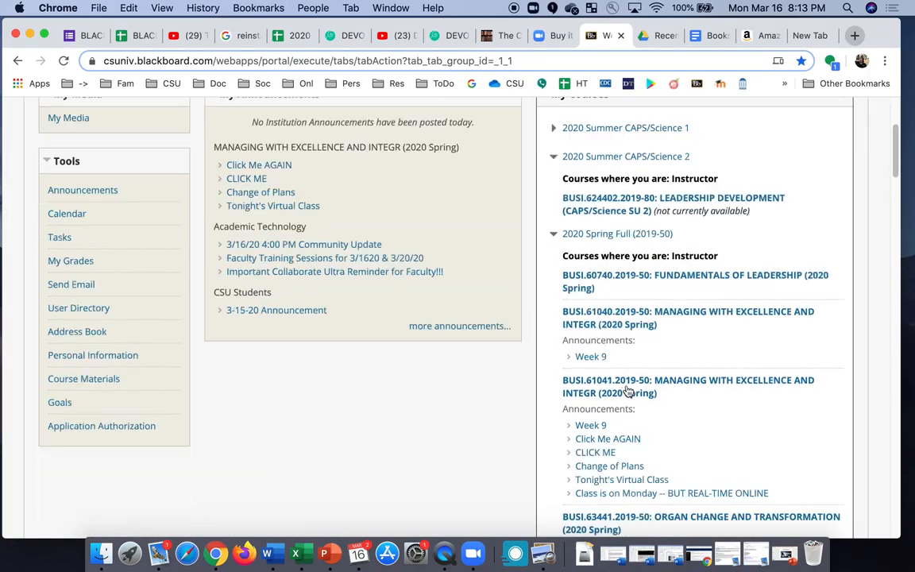
pyautogui.scroll(-6, 616, 205)
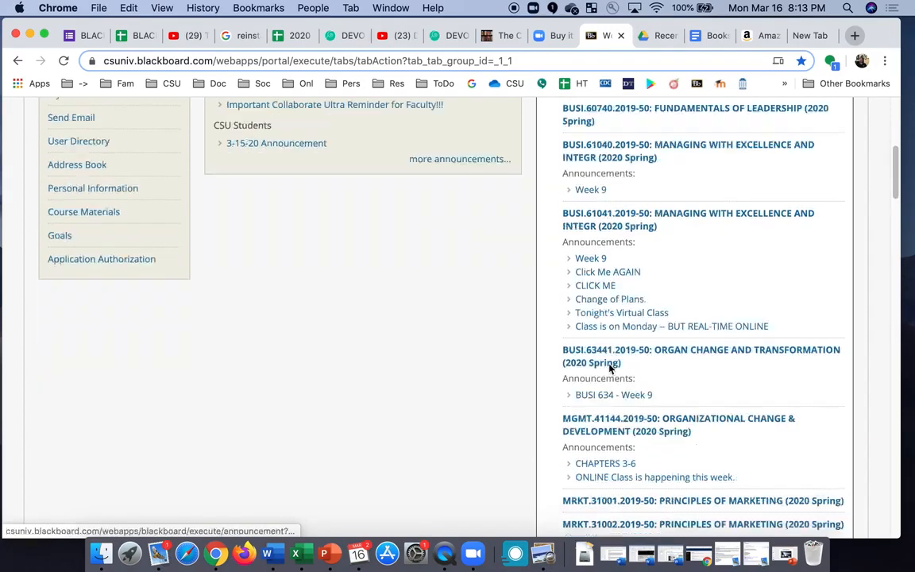
pyautogui.scroll(-5, 617, 386)
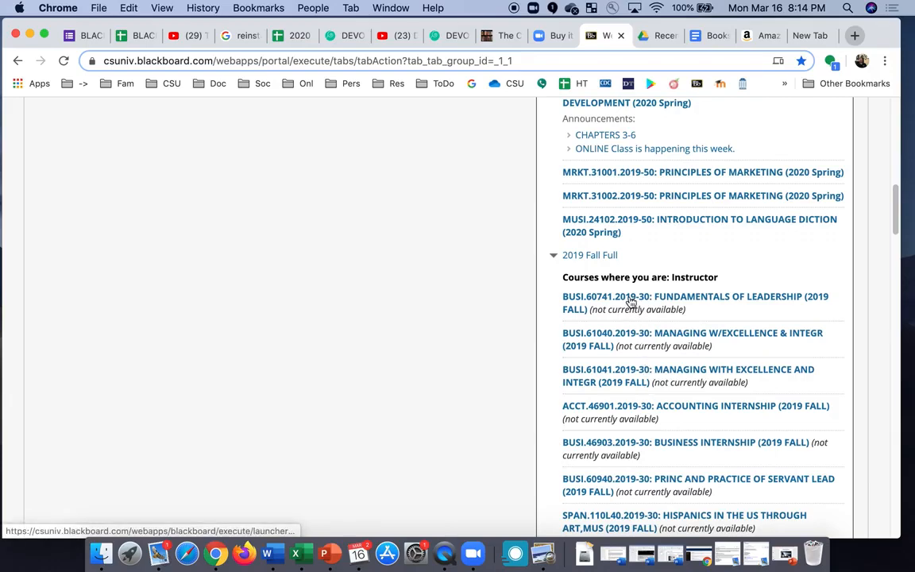
pyautogui.click(629, 302)
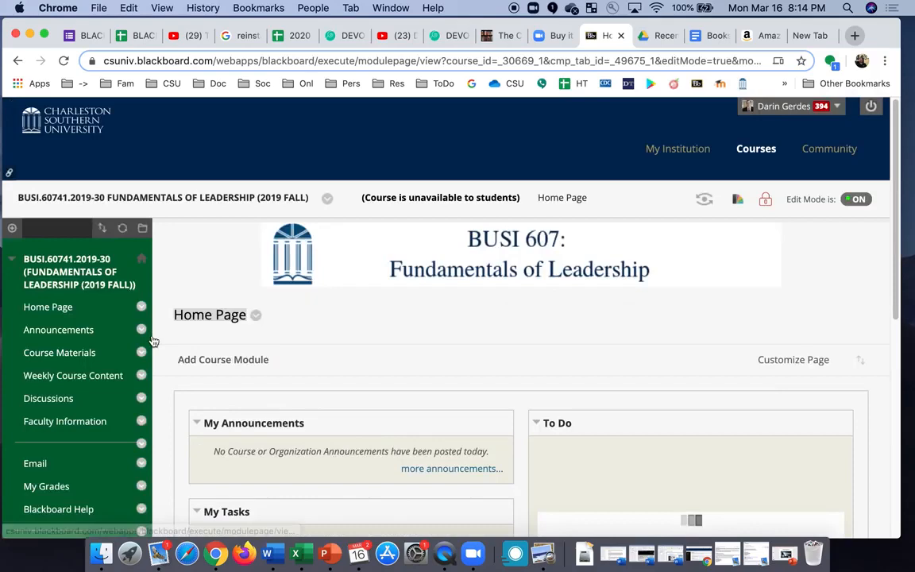
# - Open the course's Tests list through the Tests, Surveys, and Pools course tool
pyautogui.scroll(-5, 92, 412)
pyautogui.click(53, 221)
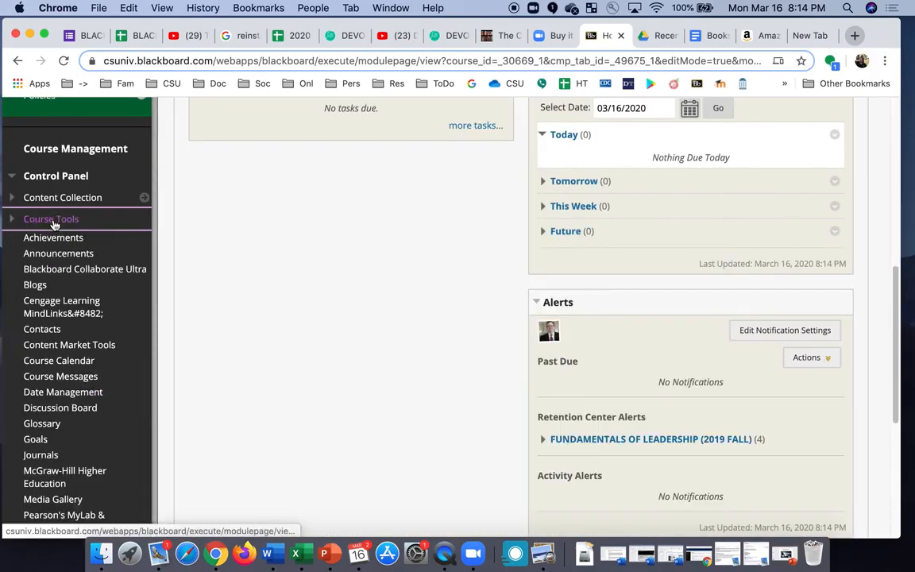
pyautogui.scroll(-5, 56, 397)
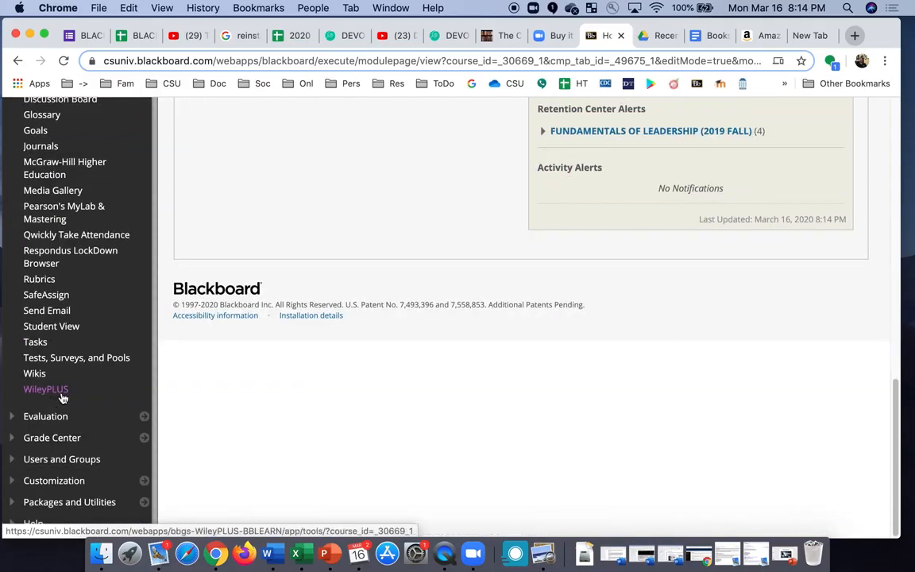
pyautogui.click(87, 361)
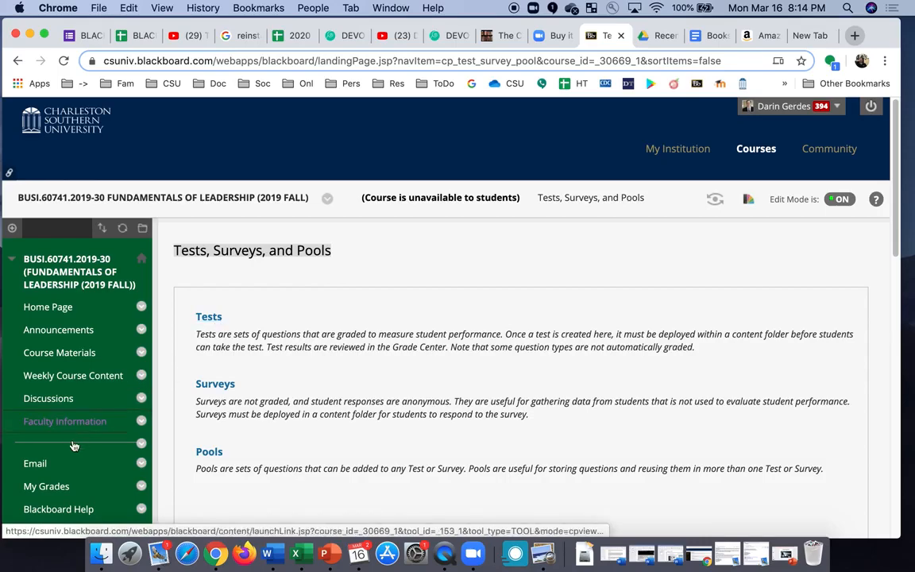
pyautogui.scroll(-5, 71, 441)
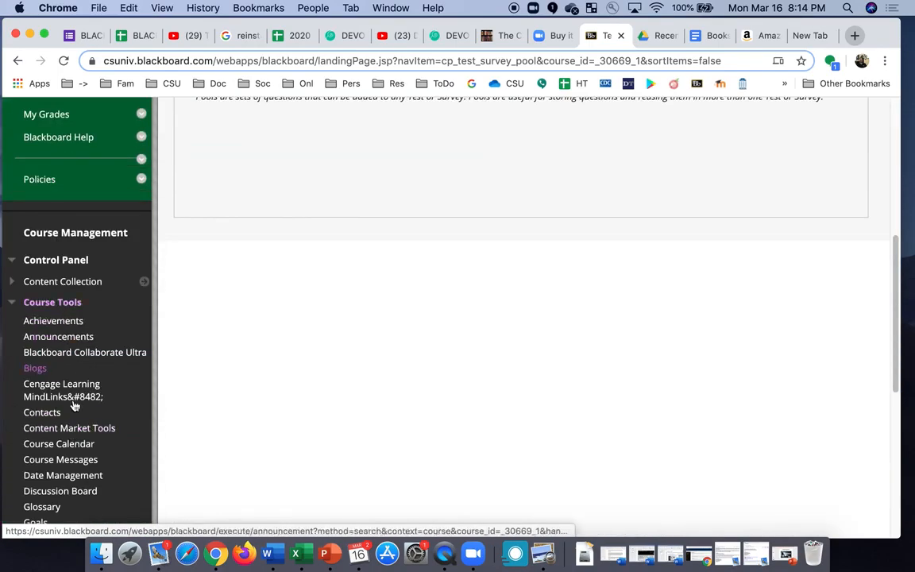
pyautogui.scroll(-4, 76, 349)
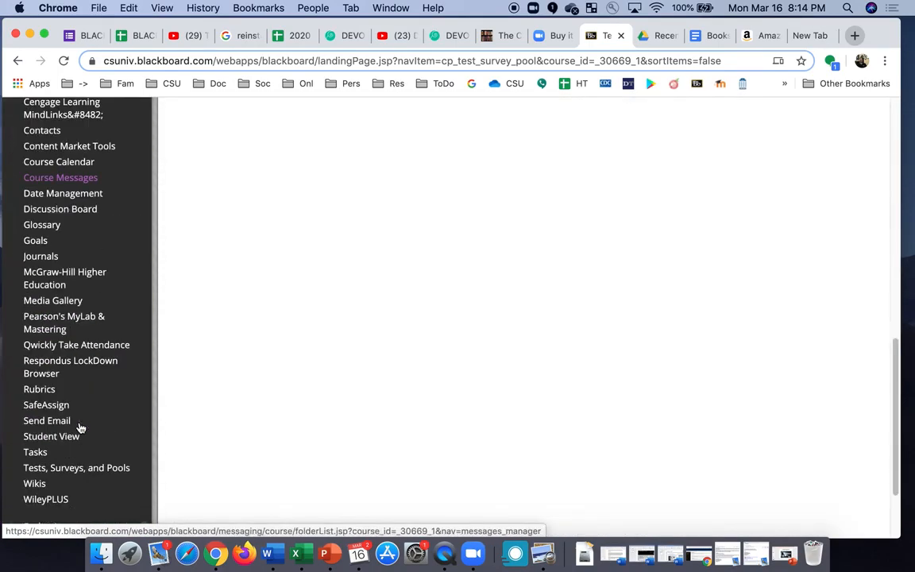
pyautogui.click(93, 471)
pyautogui.click(209, 318)
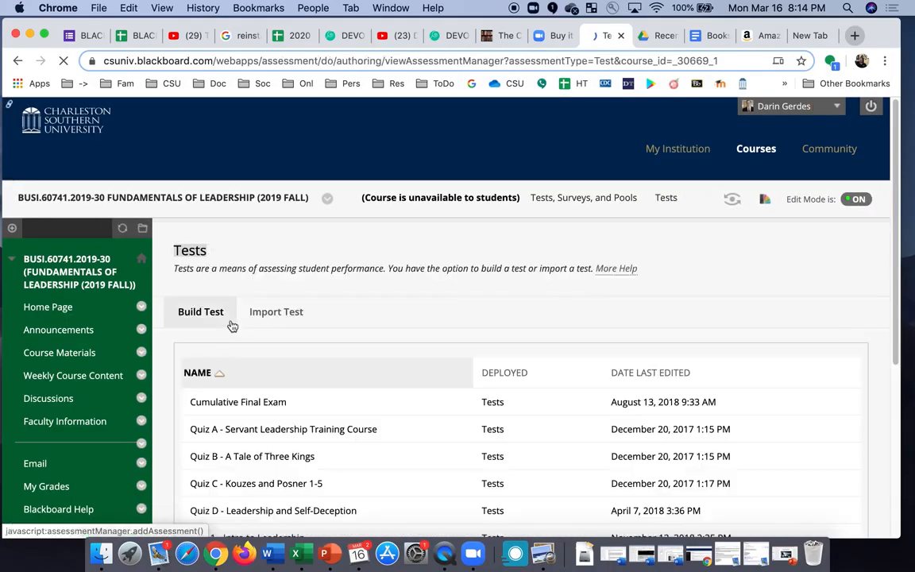
# - Start building a new test and name it TEMP TEST
pyautogui.click(208, 316)
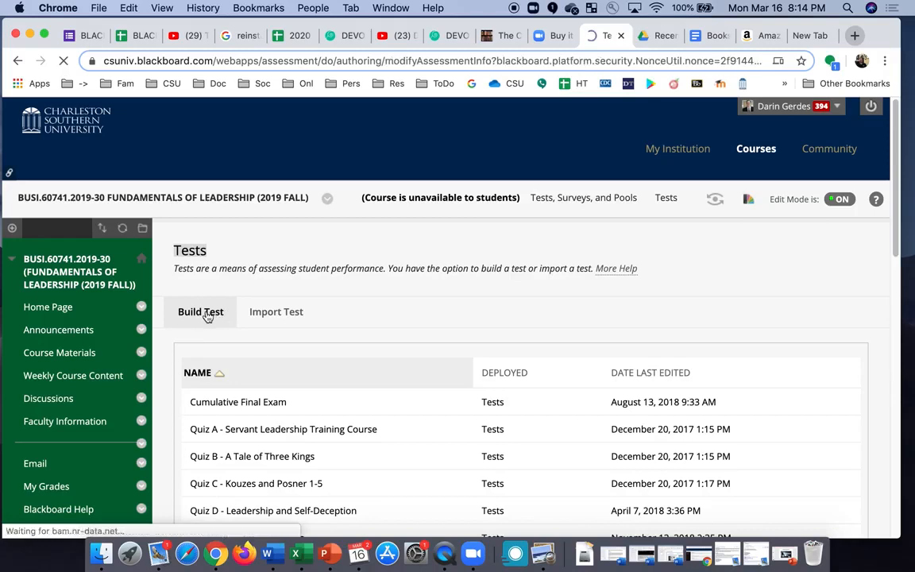
pyautogui.click(345, 407)
pyautogui.write('TEMP TEST')
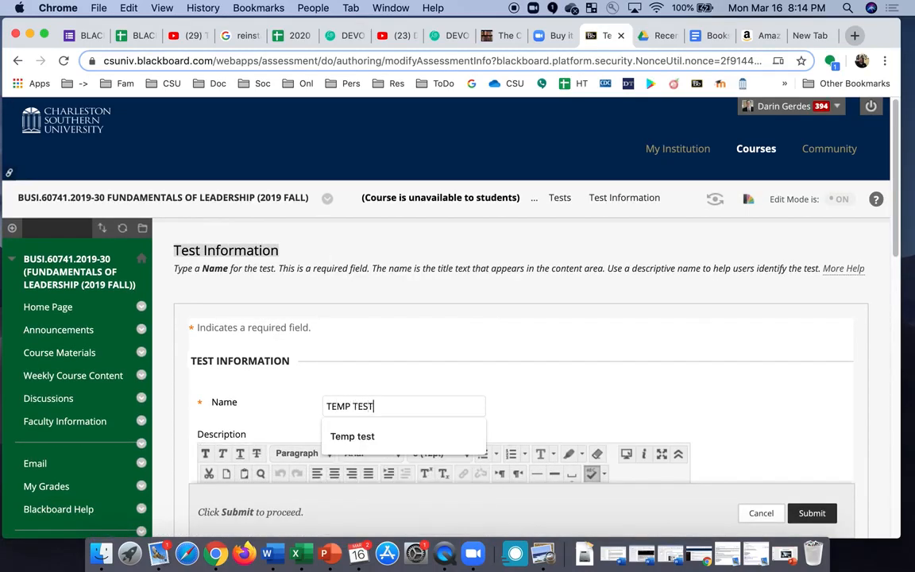
pyautogui.click(498, 389)
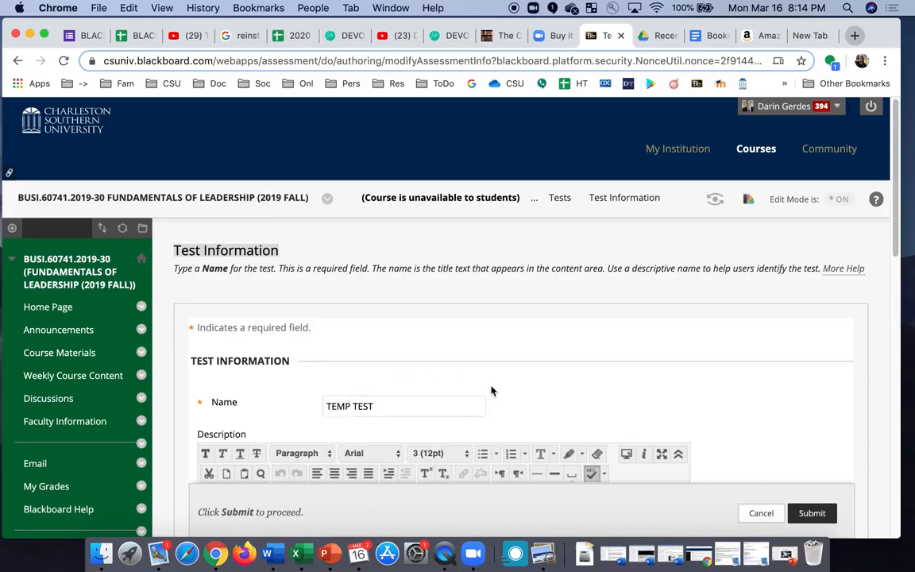
# - Enter "3 questions" and "30 points." as the test description and submit the test information
pyautogui.scroll(-5, 491, 390)
pyautogui.click(355, 312)
pyautogui.write('3 questions')
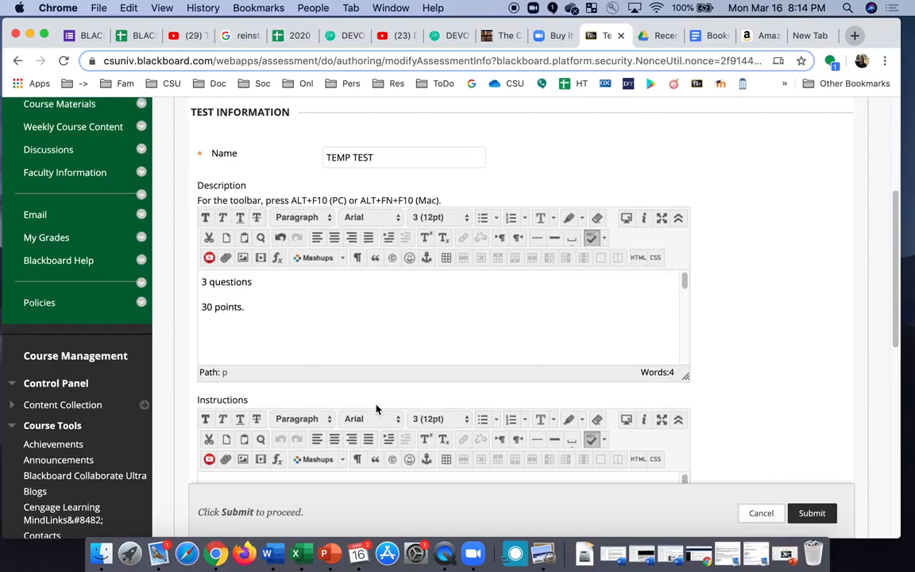
pyautogui.scroll(5, 375, 405)
pyautogui.scroll(-10, 701, 433)
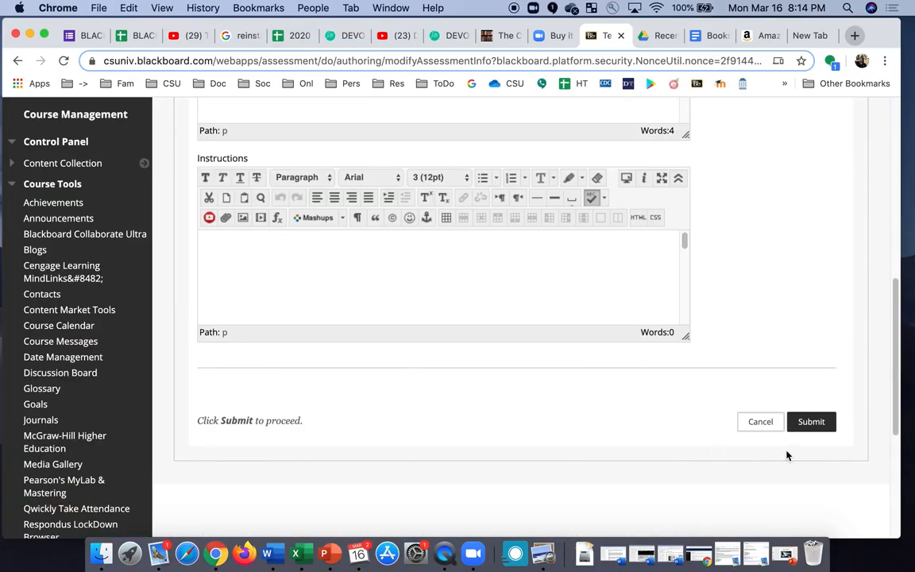
pyautogui.click(813, 423)
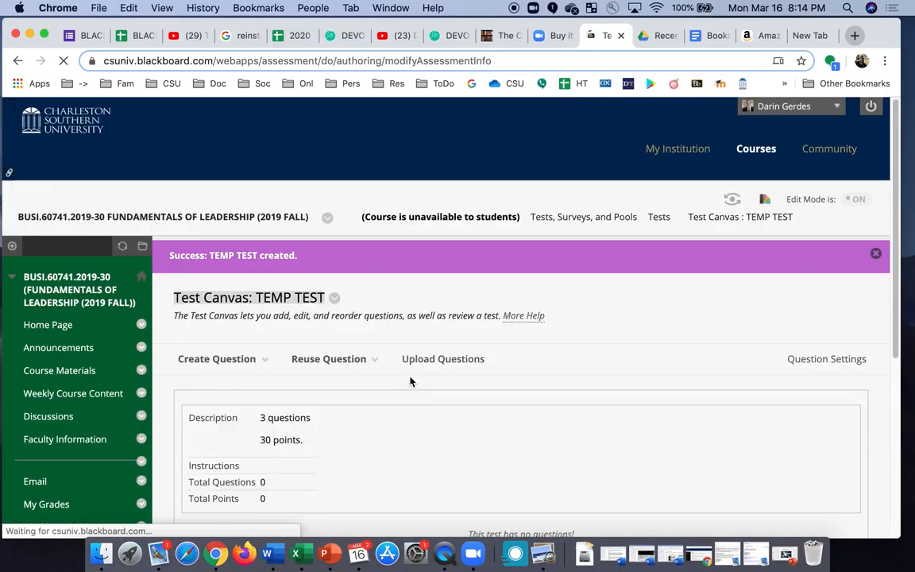
# - Look through the question types that can be created for the test
pyautogui.click(223, 361)
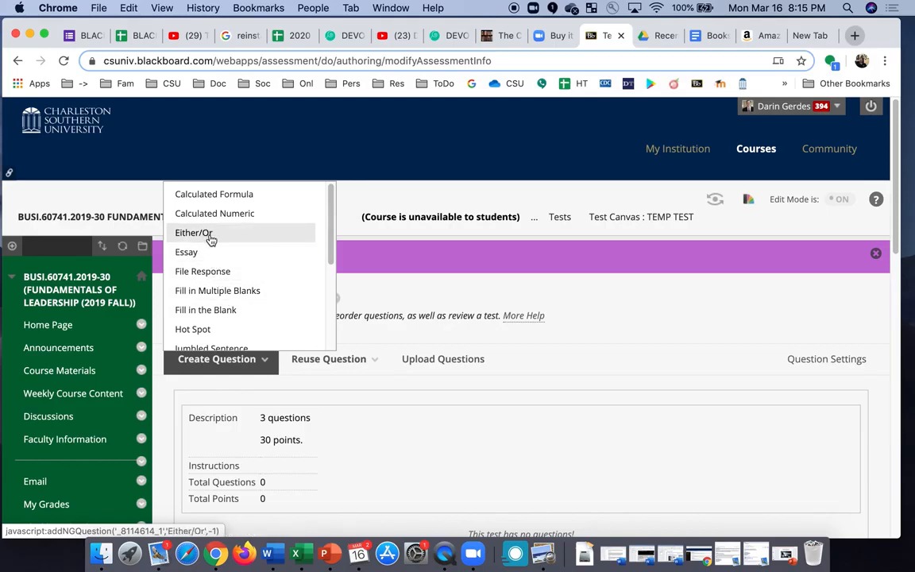
pyautogui.scroll(-5, 211, 262)
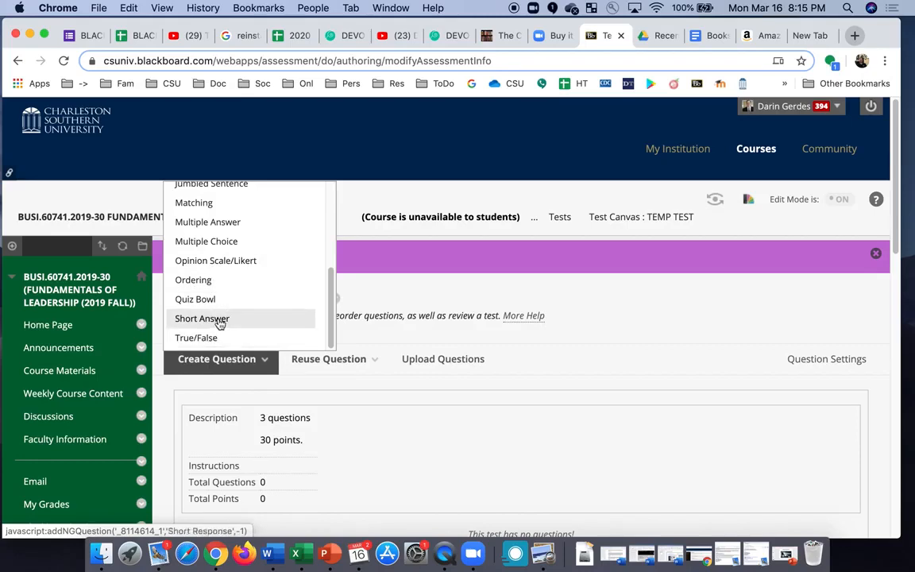
pyautogui.scroll(5, 220, 324)
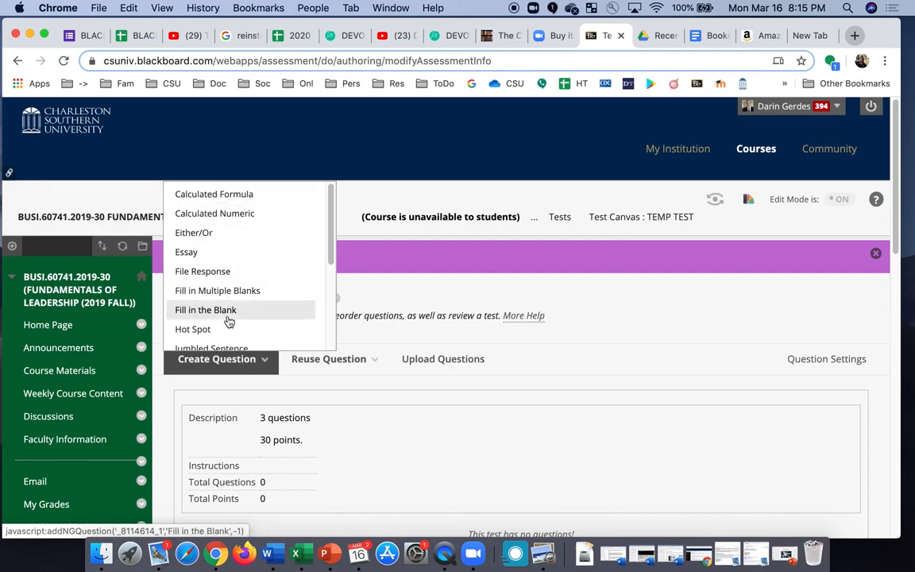
pyautogui.scroll(-5, 229, 343)
pyautogui.scroll(5, 229, 320)
pyautogui.click(216, 358)
pyautogui.scroll(-4, 230, 318)
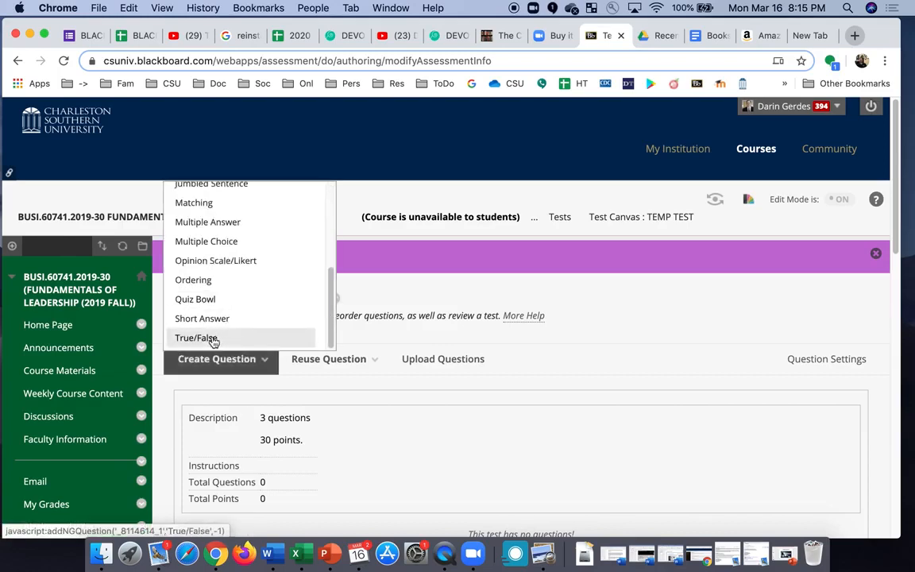
pyautogui.click(231, 242)
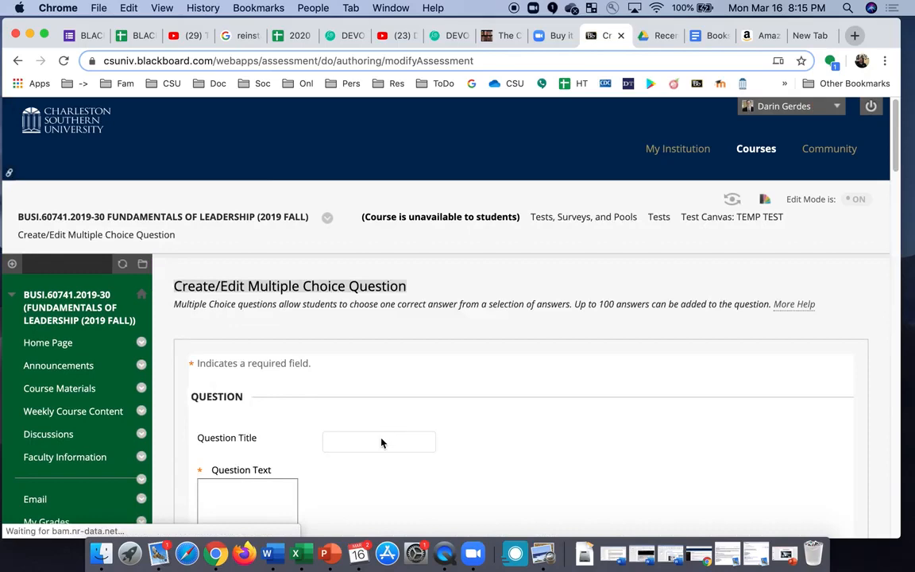
pyautogui.click(360, 426)
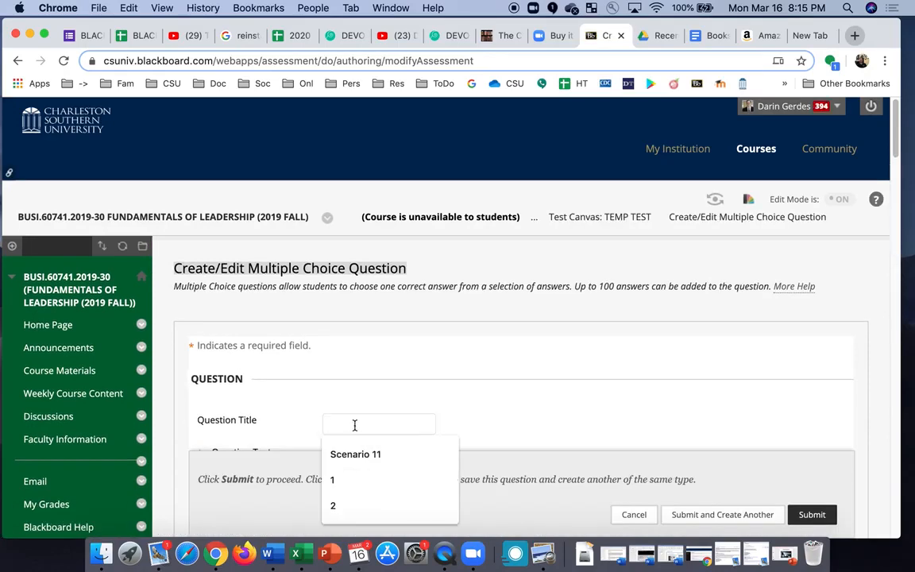
pyautogui.press('Down')
pyautogui.press('Return')
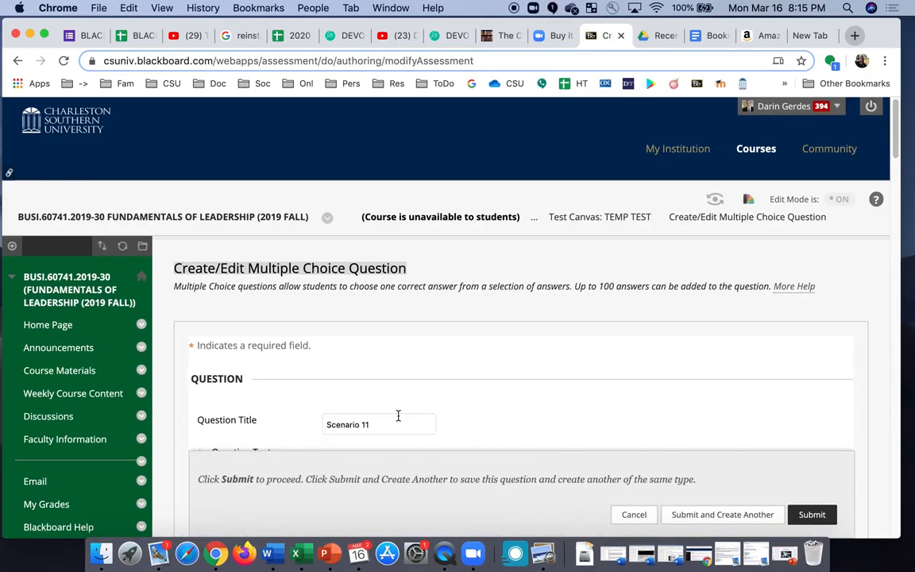
pyautogui.click(347, 424)
pyautogui.click(638, 517)
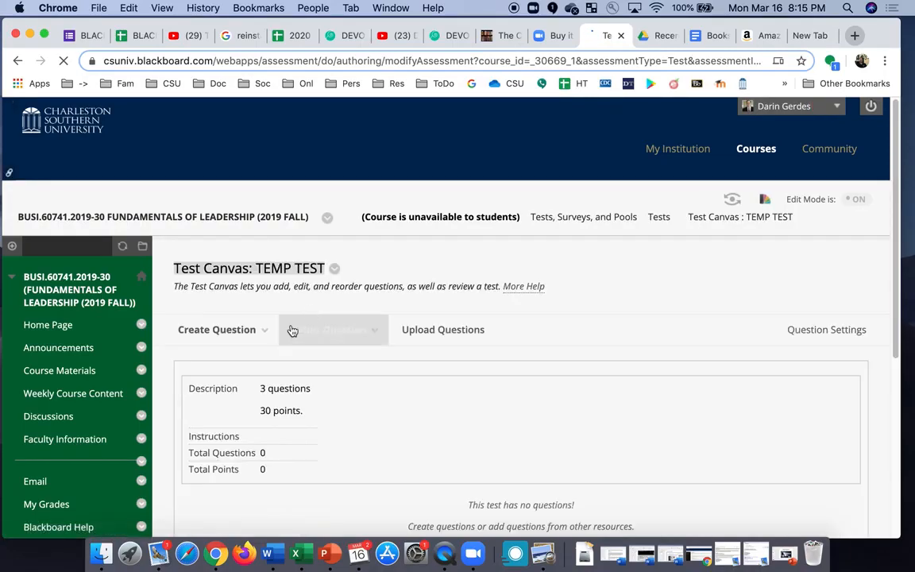
# - Create a Multiple Choice question in TEMP TEST and title it 1
pyautogui.click(238, 329)
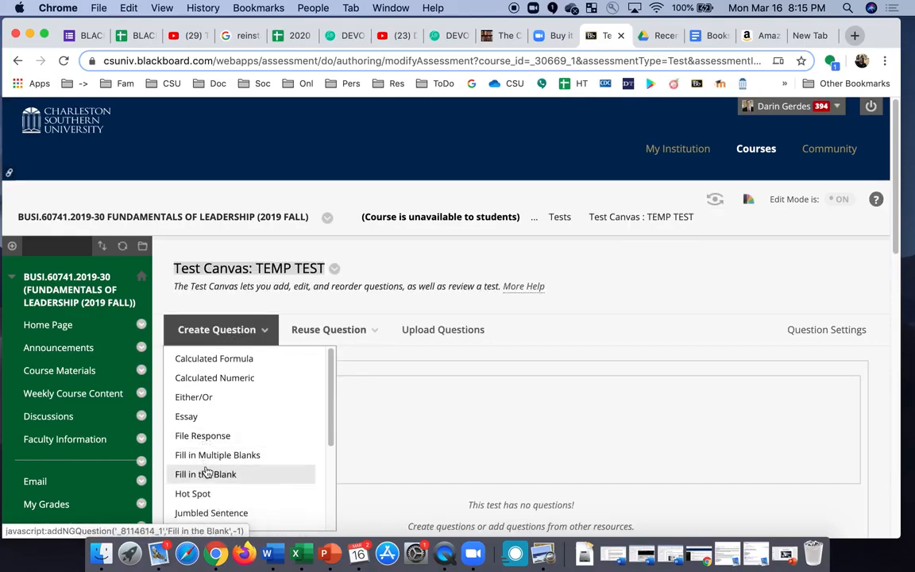
pyautogui.scroll(-2, 208, 468)
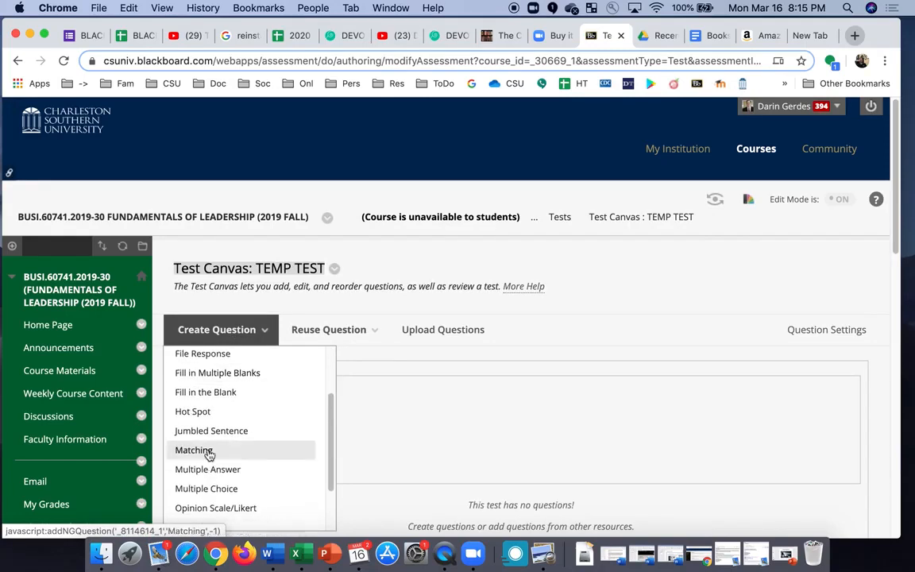
pyautogui.click(219, 488)
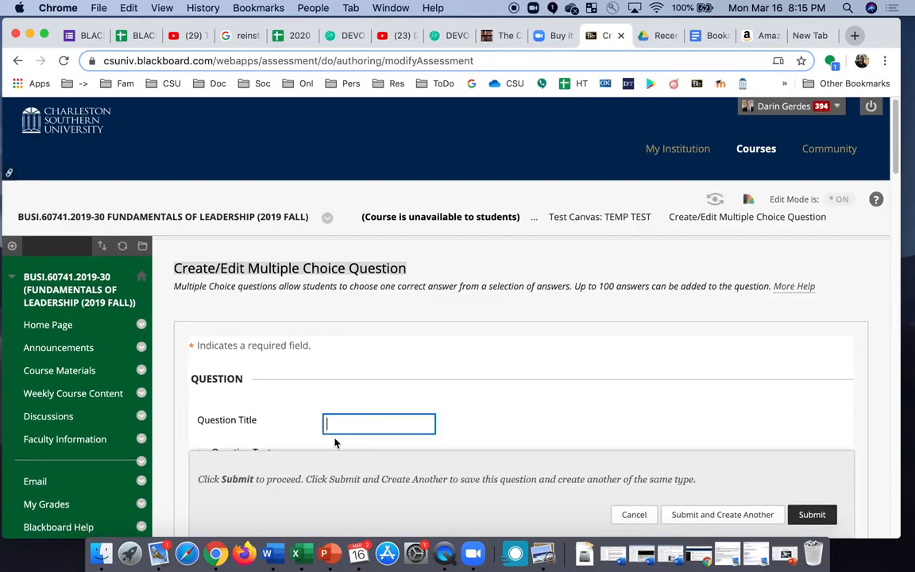
pyautogui.write('1')
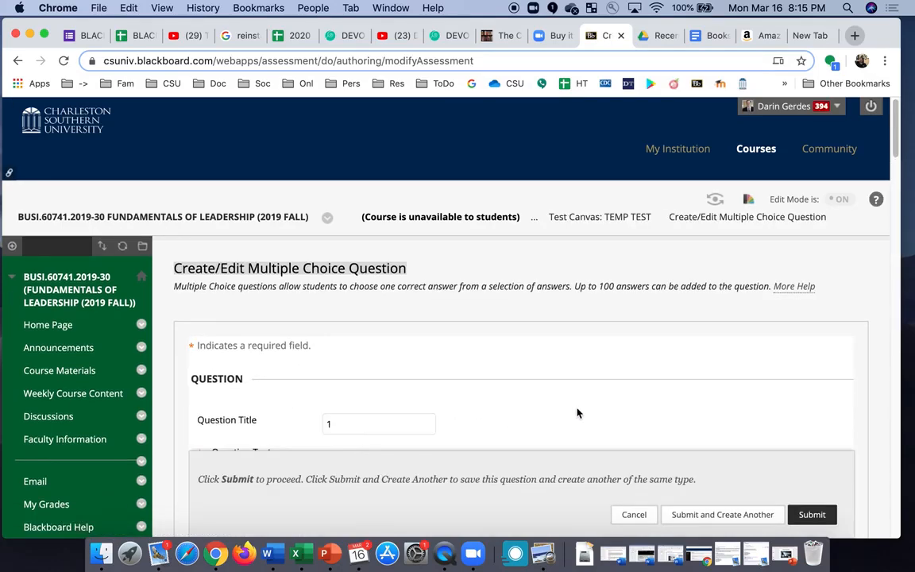
# - Enter question text asking who was the first president
pyautogui.scroll(-4, 571, 405)
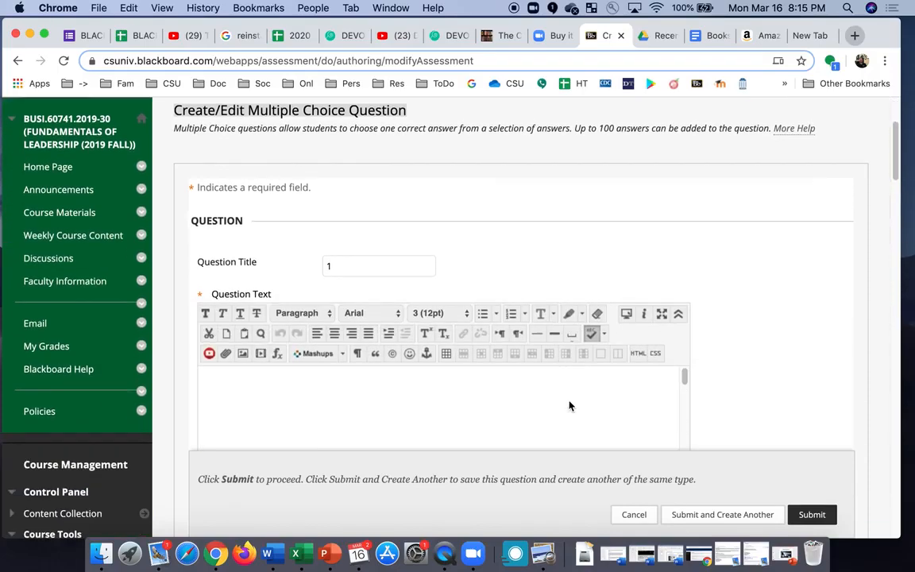
pyautogui.click(440, 243)
pyautogui.write('Who was the first presiden')
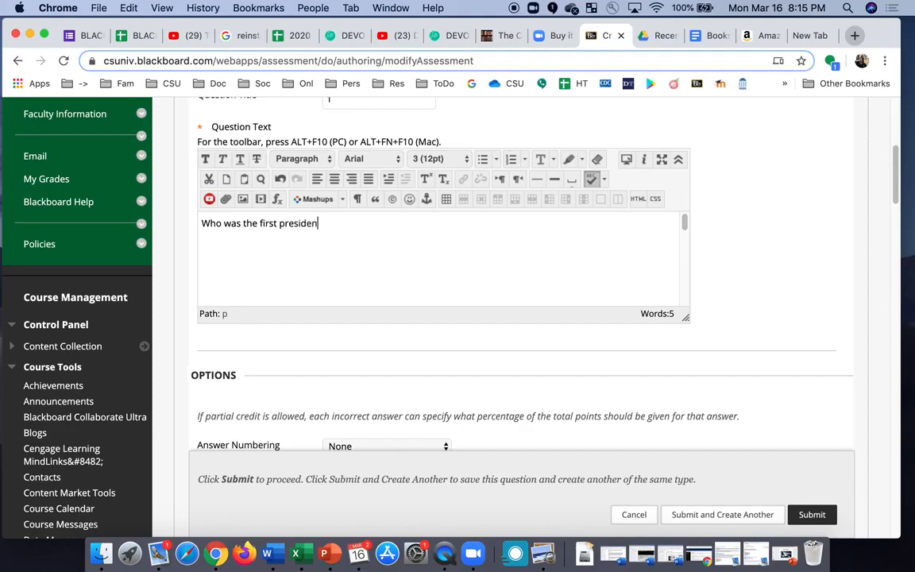
pyautogui.scroll(-3, 498, 292)
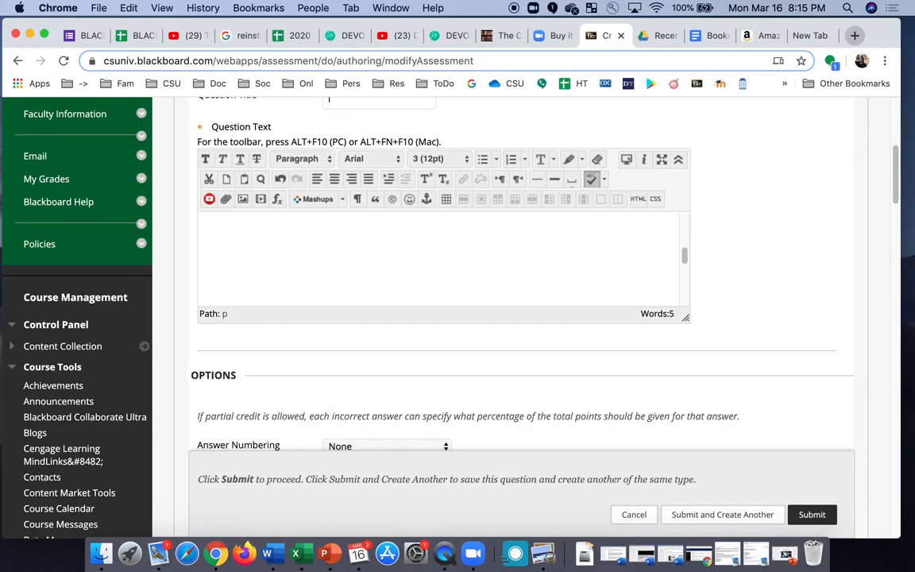
pyautogui.scroll(3, 498, 293)
# - Enter George Washington as the text of Answer 1
pyautogui.scroll(-1, 559, 358)
pyautogui.scroll(-10, 557, 351)
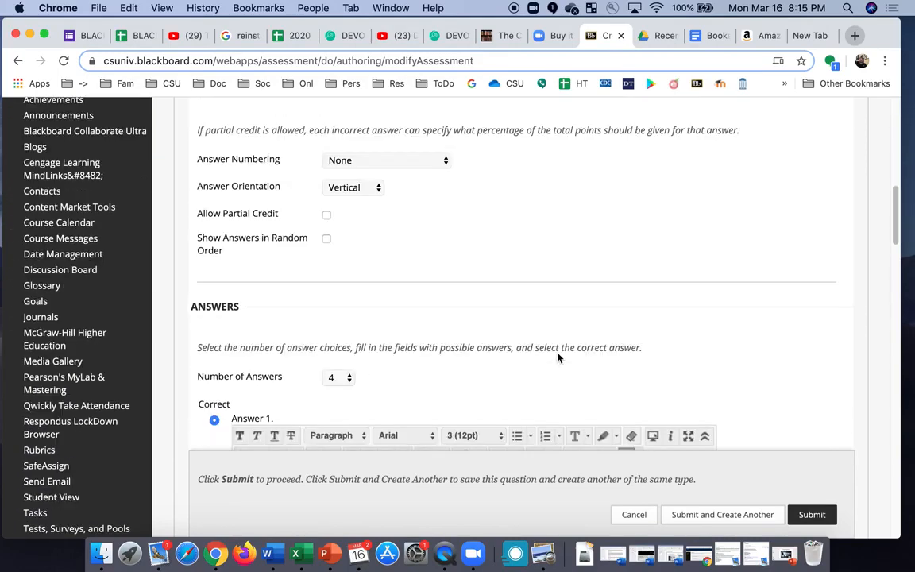
pyautogui.click(492, 352)
pyautogui.write('George was')
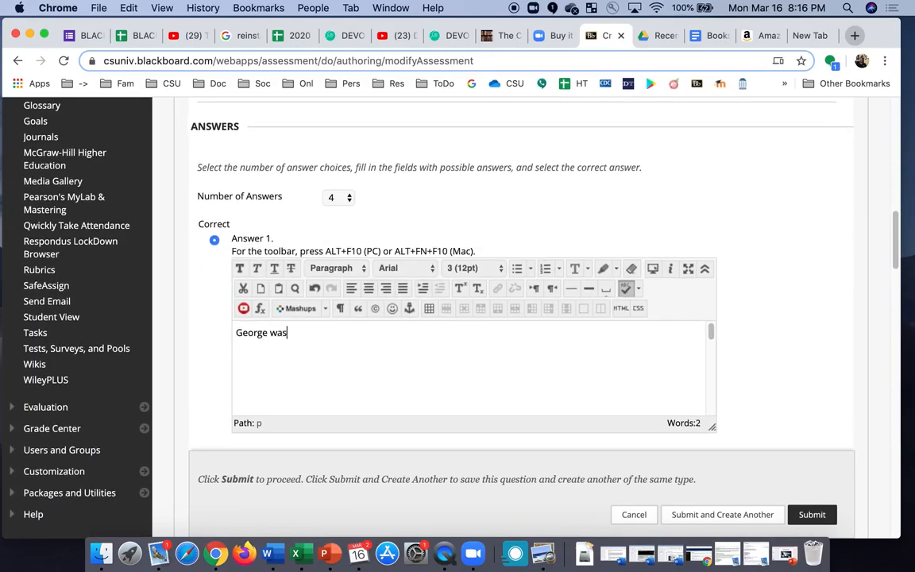
pyautogui.press('BackSpace')
pyautogui.press('BackSpace')
pyautogui.press('BackSpace')
pyautogui.press('BackSpace')
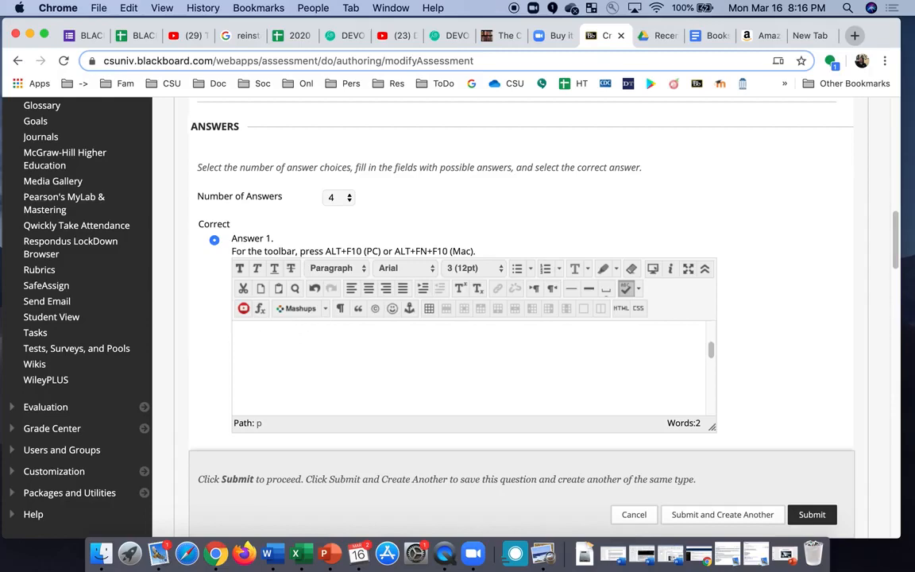
pyautogui.scroll(-2, 803, 357)
pyautogui.scroll(-4, 813, 361)
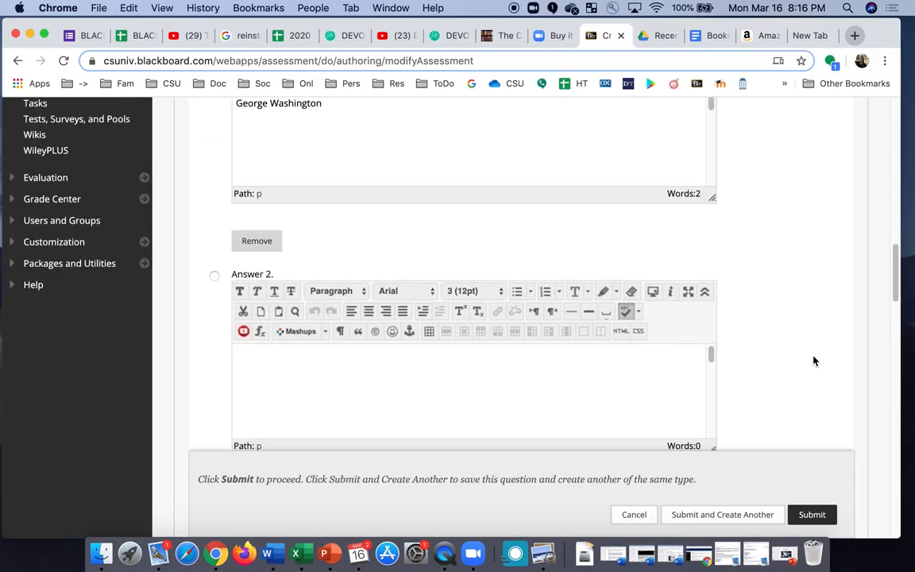
# - Enter Bugs Bunny as the text of Answer 2 and Abe Lincoln as the text of Answer 3
pyautogui.write('Bugs Bunny')
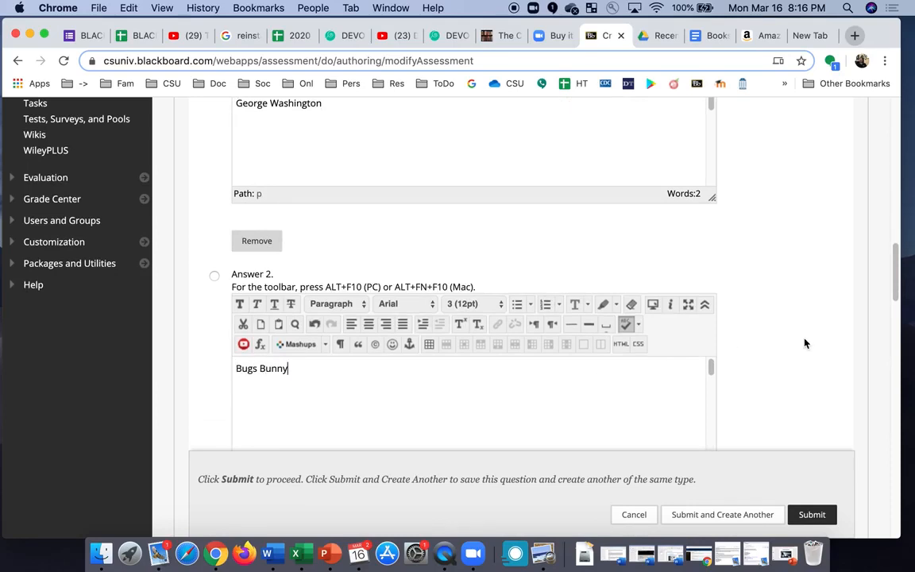
pyautogui.scroll(-8, 805, 343)
pyautogui.click(623, 359)
pyautogui.write('Abe Lincoln')
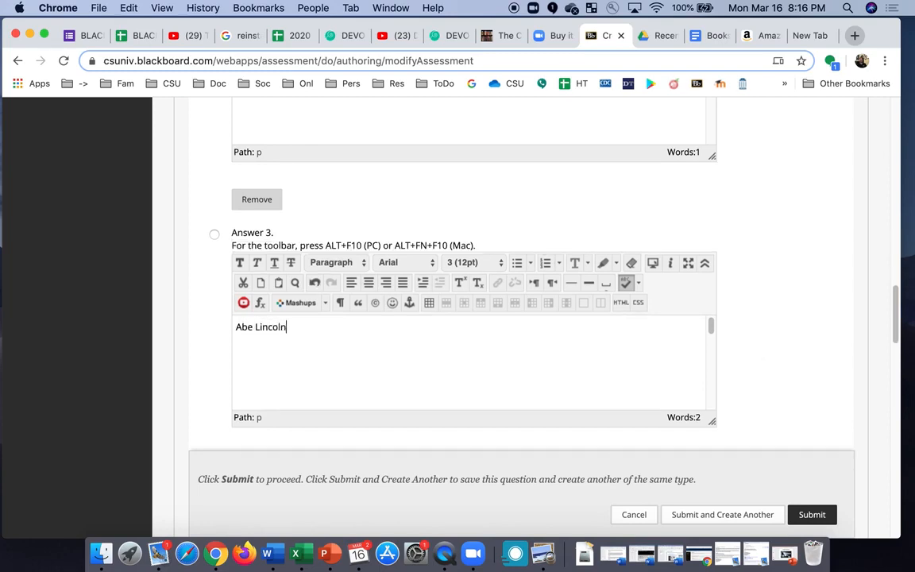
# - Fill in Answer 4 with a person's name and submit the first president question
pyautogui.scroll(-5, 848, 309)
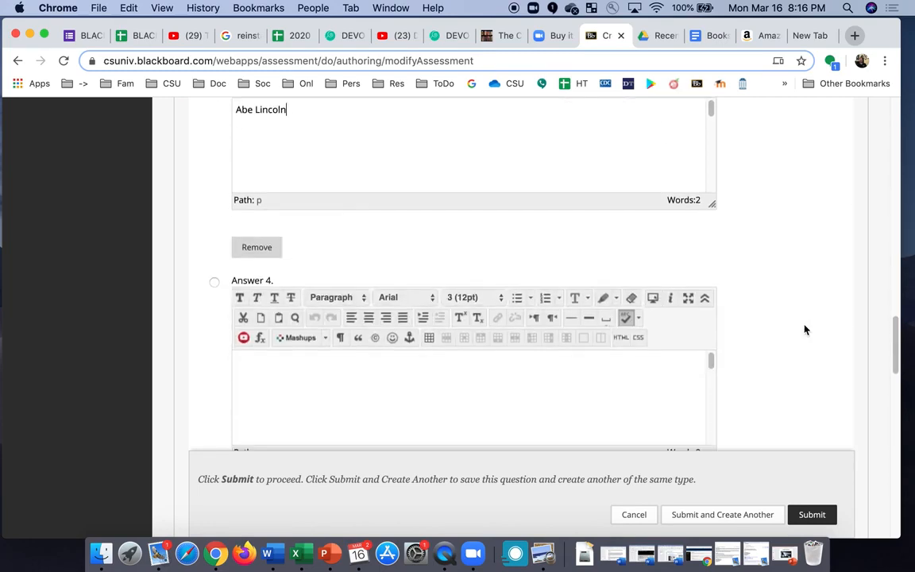
pyautogui.write('Dr. Hunter')
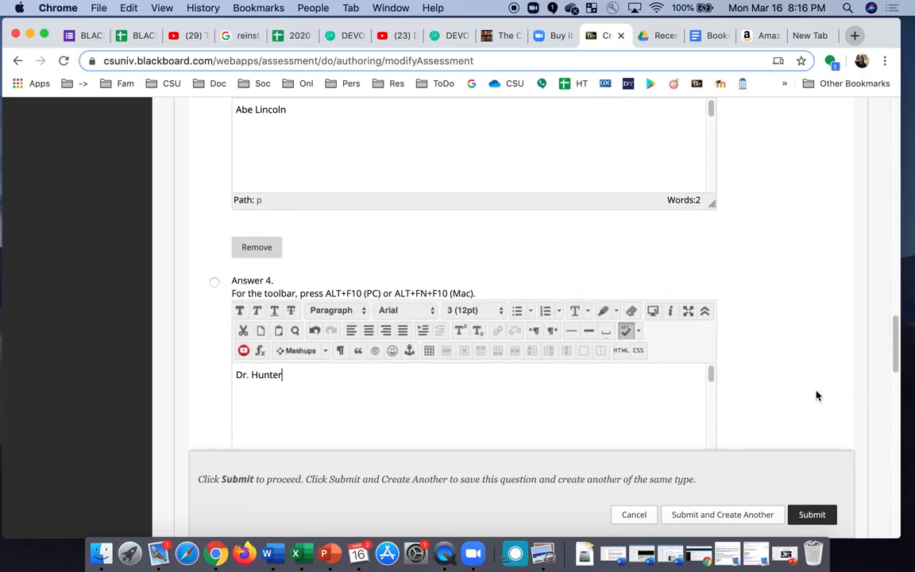
pyautogui.scroll(-6, 816, 395)
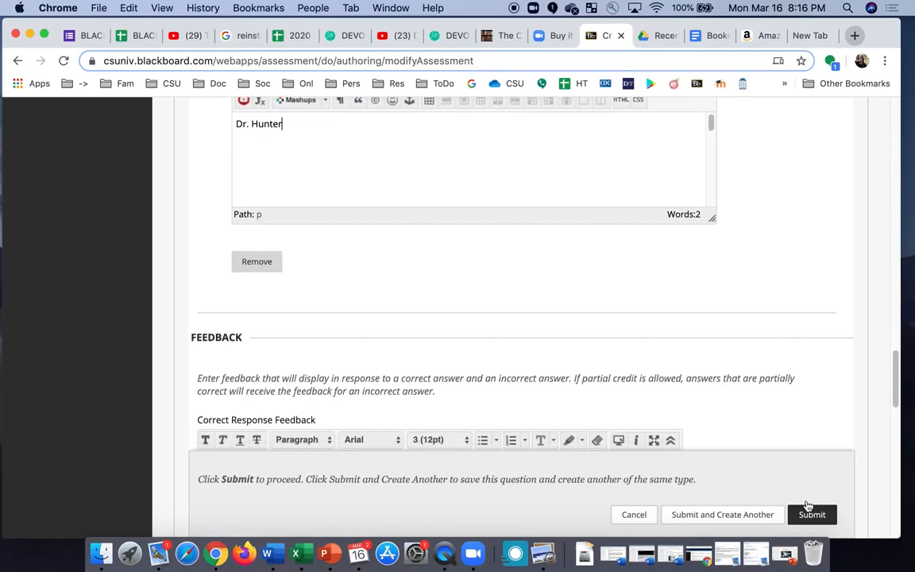
pyautogui.scroll(-5, 776, 369)
pyautogui.click(812, 514)
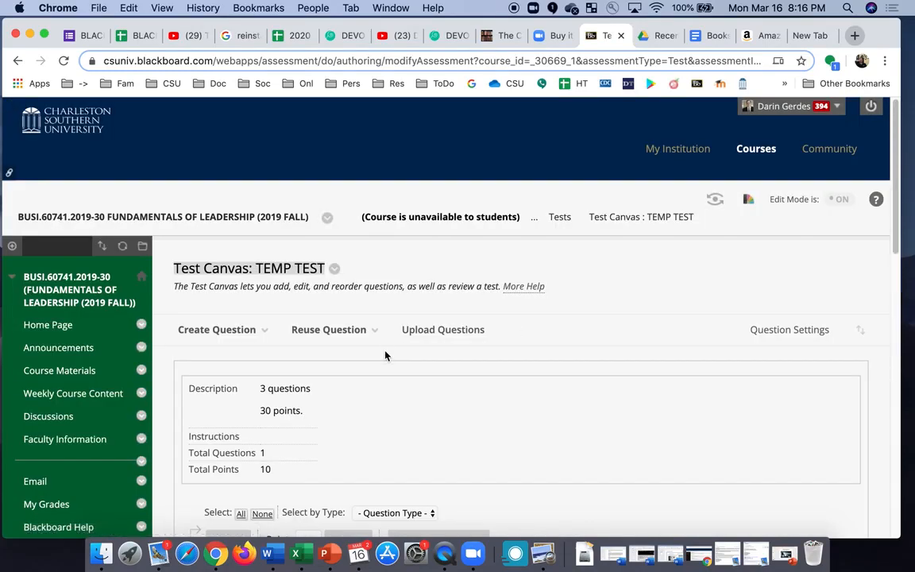
# - Start another Multiple Choice question in TEMP TEST, ready for its title
pyautogui.scroll(-2, 385, 355)
pyautogui.click(231, 240)
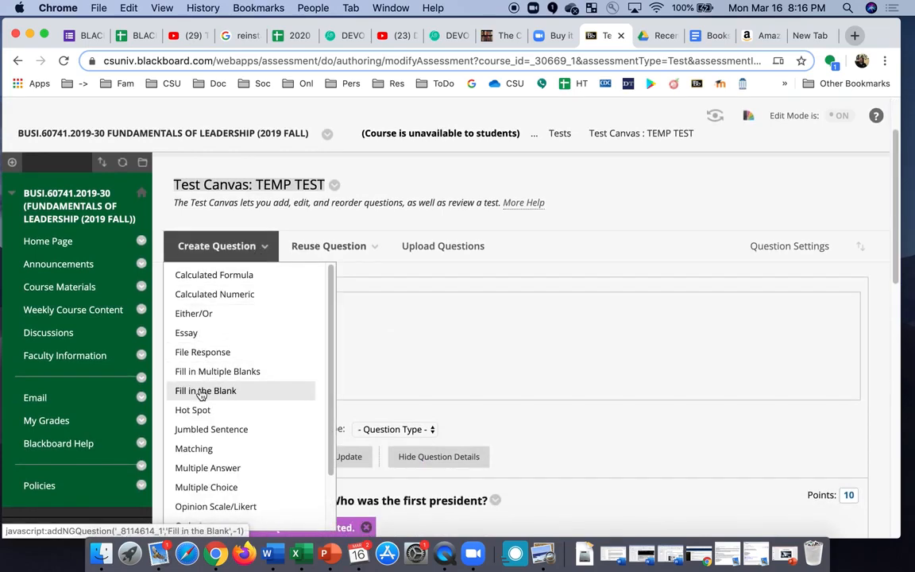
pyautogui.click(205, 487)
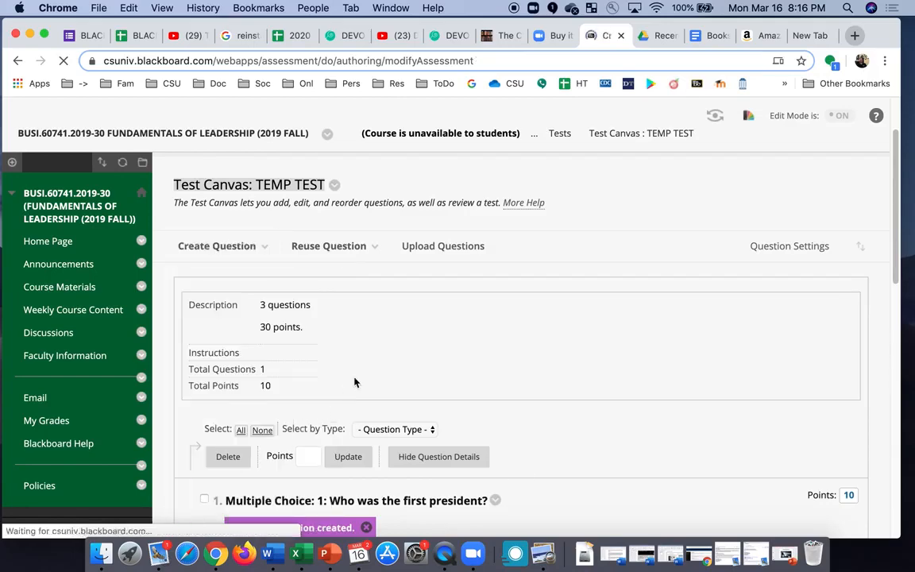
pyautogui.scroll(-3, 321, 410)
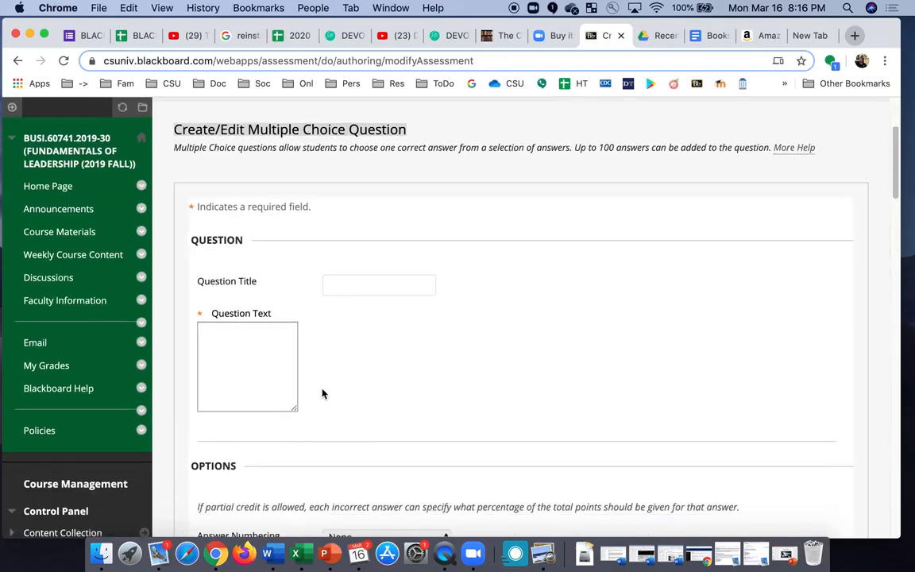
pyautogui.click(349, 270)
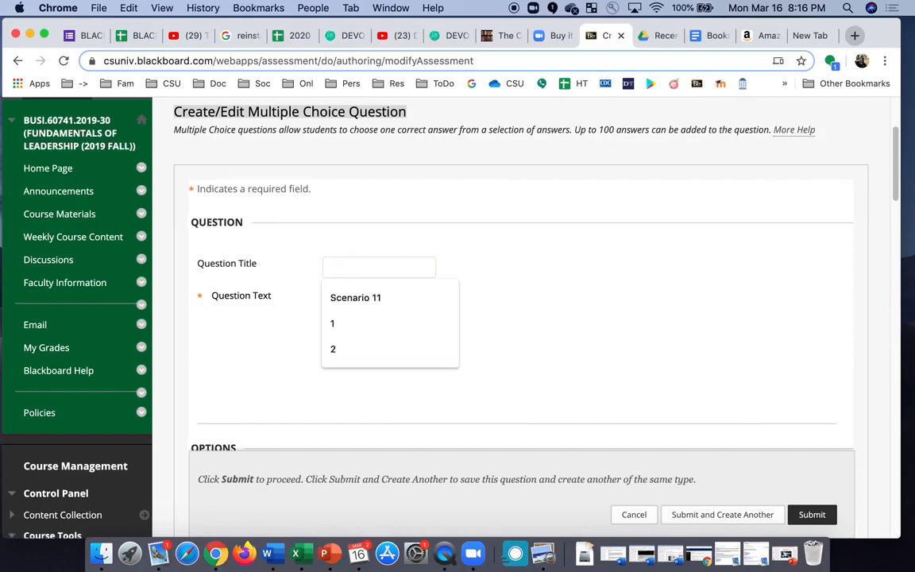
# - Title the question 2 and enter "What is your professor?" as the question text
pyautogui.write('Do')
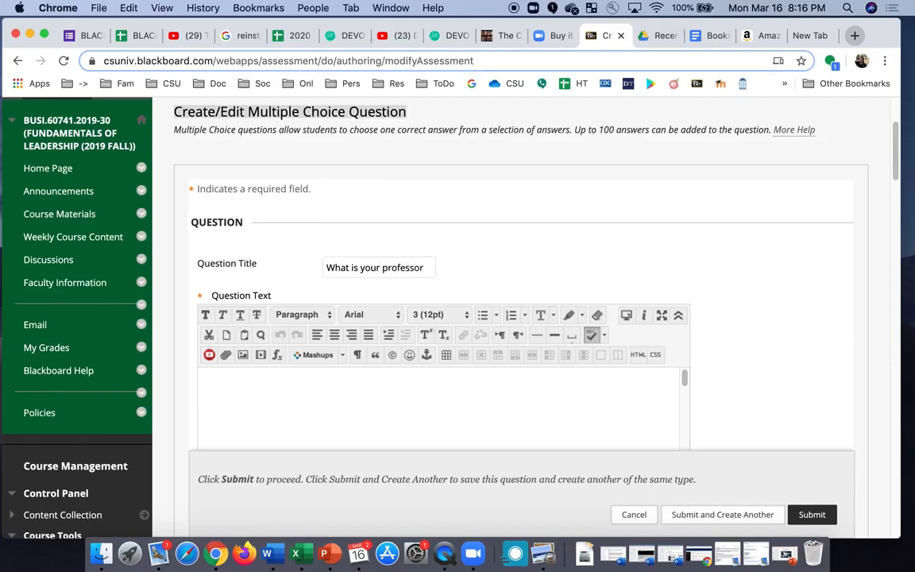
pyautogui.press('super+a')
pyautogui.press('super+c')
pyautogui.press('BackSpace')
pyautogui.write('2')
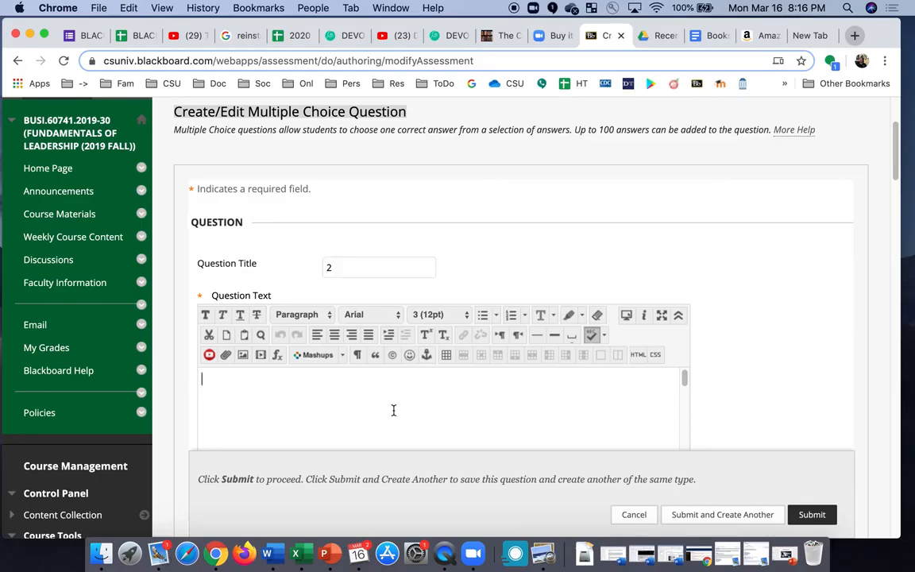
pyautogui.click(393, 410)
pyautogui.press('super+v')
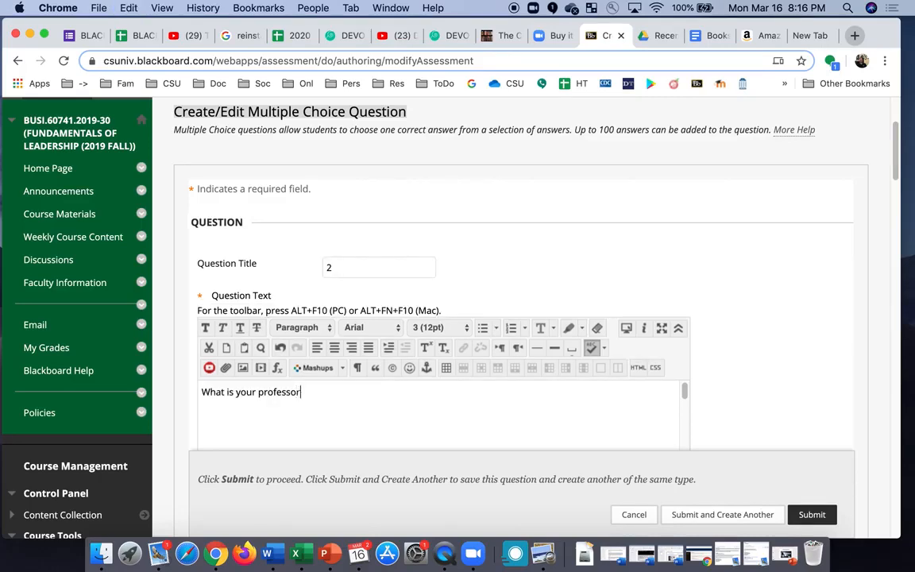
# - Enter Mean as the text of Answer 1 and Ugly as the text of Answer 2
pyautogui.scroll(-10, 731, 343)
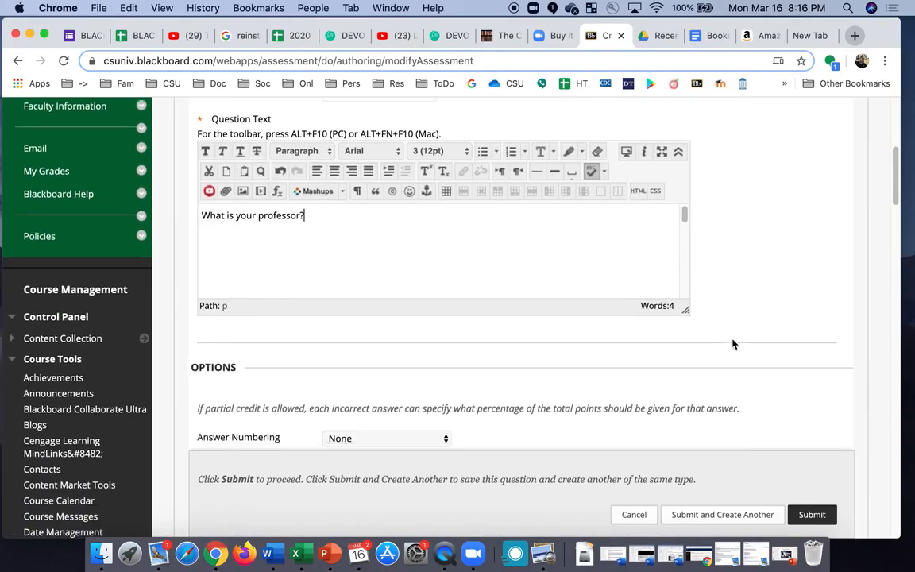
pyautogui.scroll(-3, 733, 343)
pyautogui.click(565, 368)
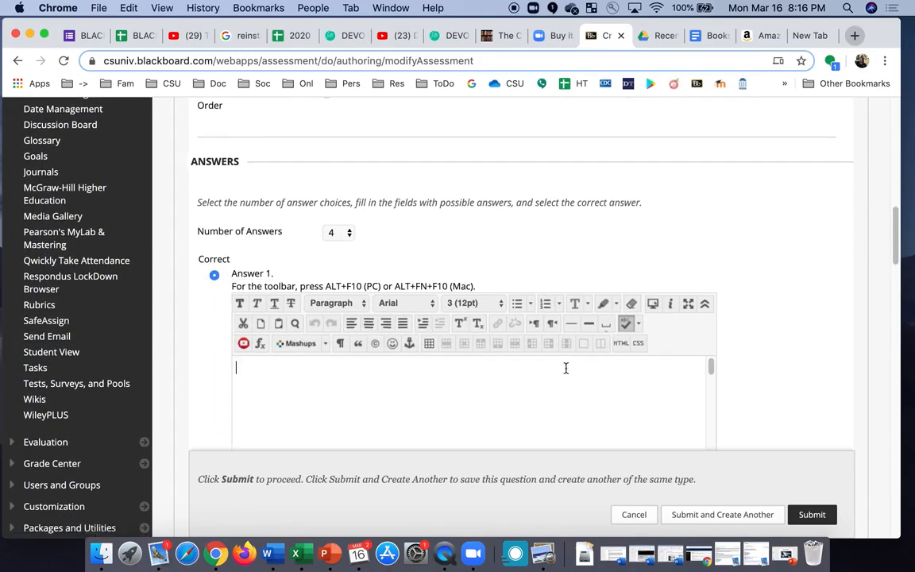
pyautogui.write('Mean')
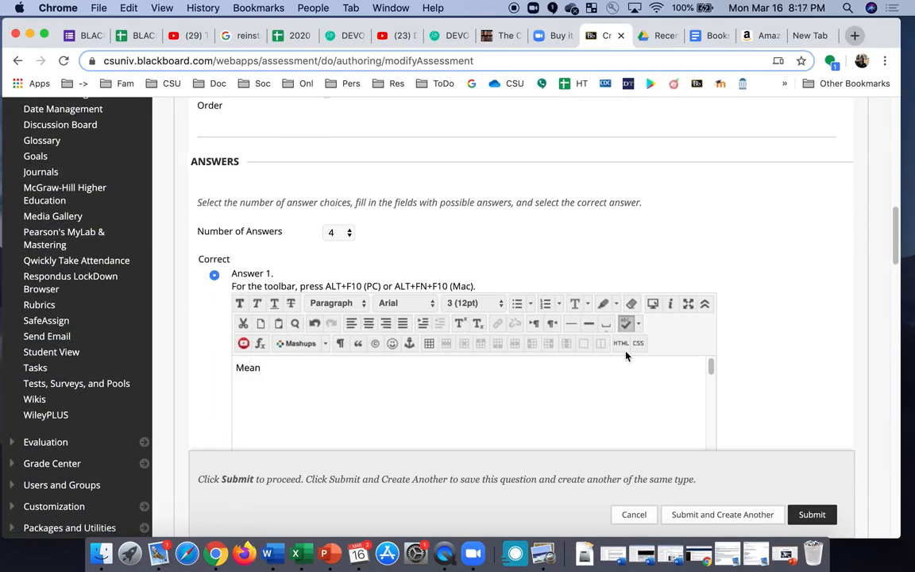
pyautogui.scroll(-5, 760, 348)
pyautogui.scroll(-1, 761, 348)
pyautogui.click(524, 235)
pyautogui.write('Ugly')
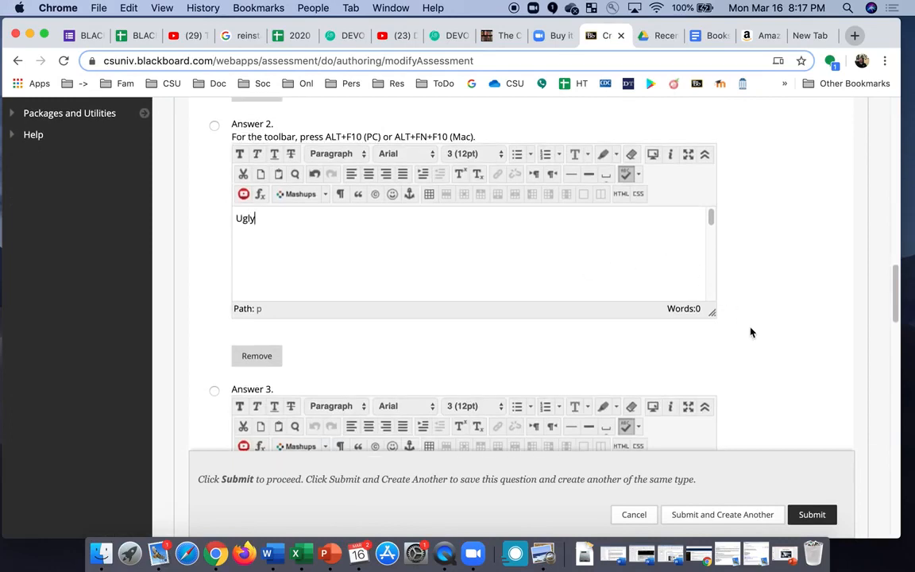
# - Enter Awesome as the text of Answer 3 and mark it as the correct answer
pyautogui.scroll(-3, 749, 332)
pyautogui.click(602, 327)
pyautogui.write('Awesome')
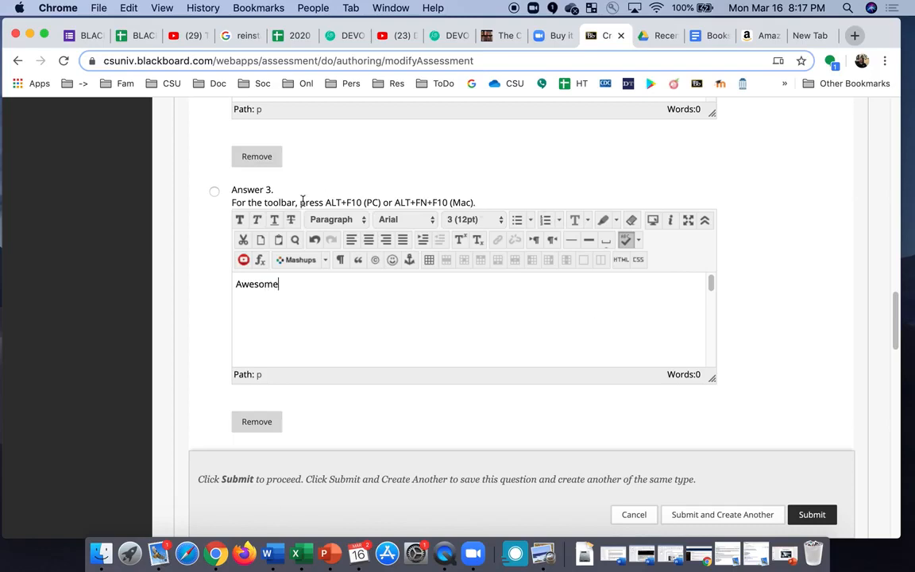
pyautogui.click(215, 192)
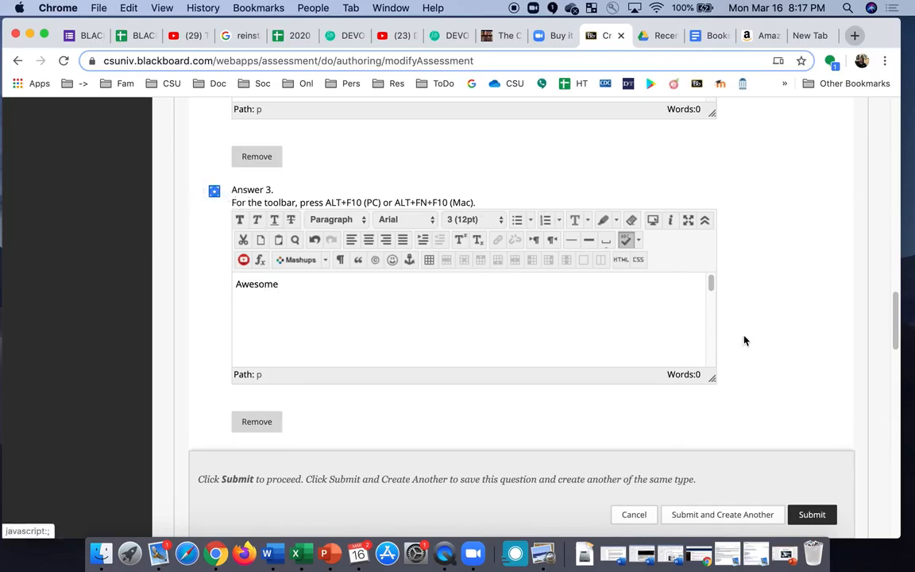
# - Mark Answer 4 as the correct answer and enter "A & B only" as its text
pyautogui.scroll(-6, 727, 333)
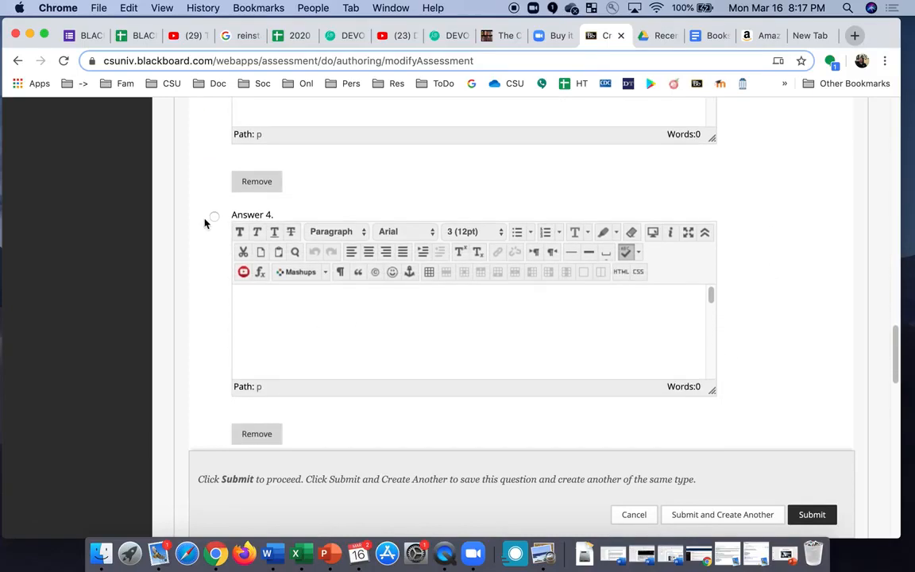
pyautogui.click(213, 217)
pyautogui.click(273, 301)
pyautogui.write('None of teh')
pyautogui.press('BackSpace')
pyautogui.press('BackSpace')
pyautogui.press('BackSpace')
pyautogui.press('BackSpace')
pyautogui.press('BackSpace')
pyautogui.press('BackSpace')
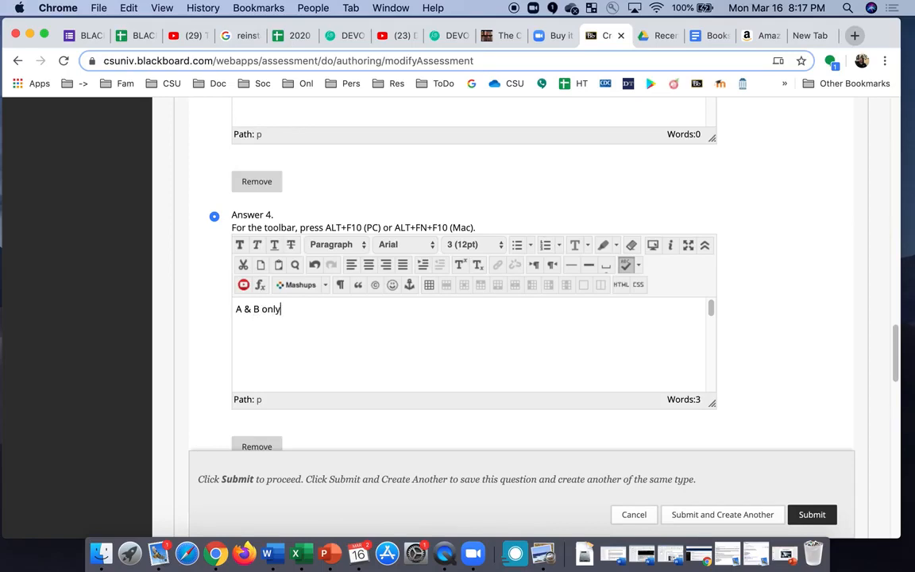
# - Review the end of the second question's form and submit the question to the test
pyautogui.scroll(-5, 735, 318)
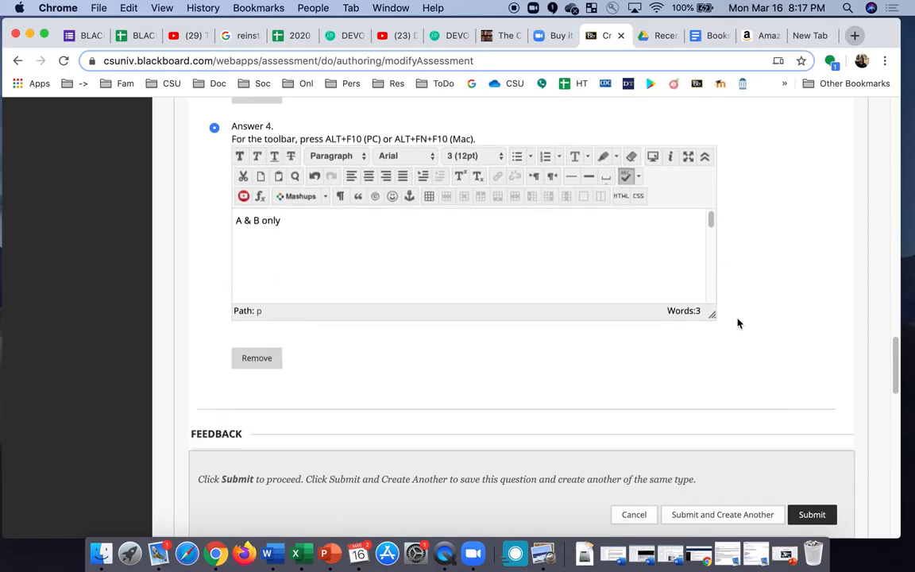
pyautogui.scroll(5, 737, 321)
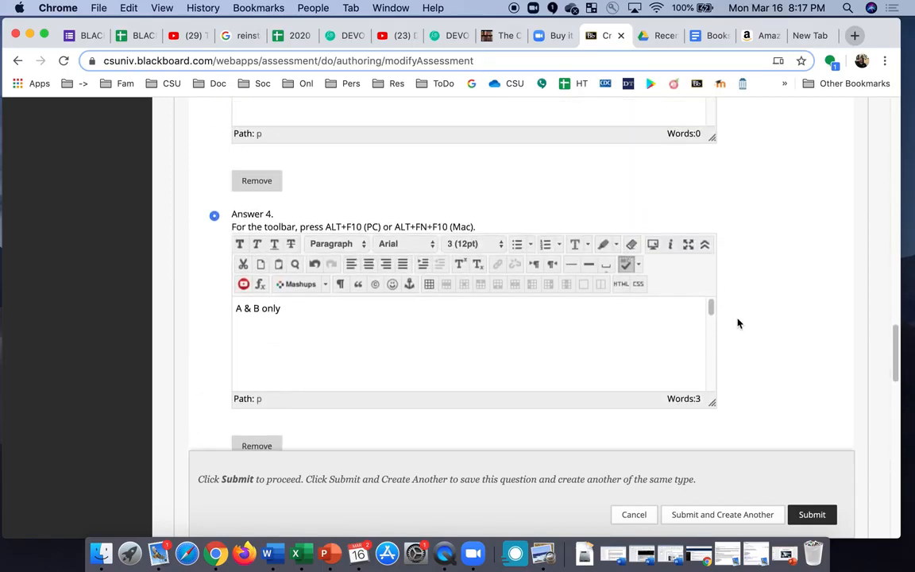
pyautogui.scroll(-10, 737, 322)
pyautogui.scroll(-10, 737, 323)
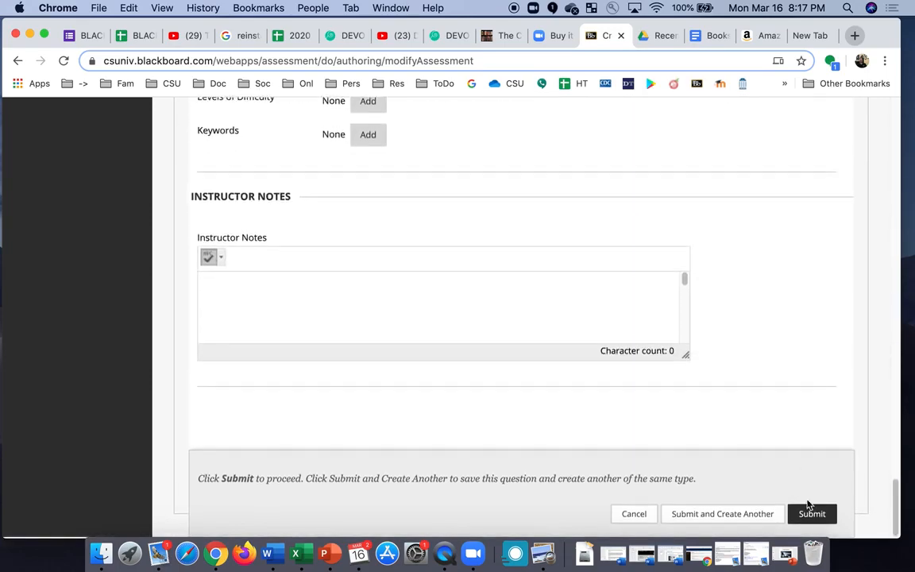
pyautogui.click(813, 481)
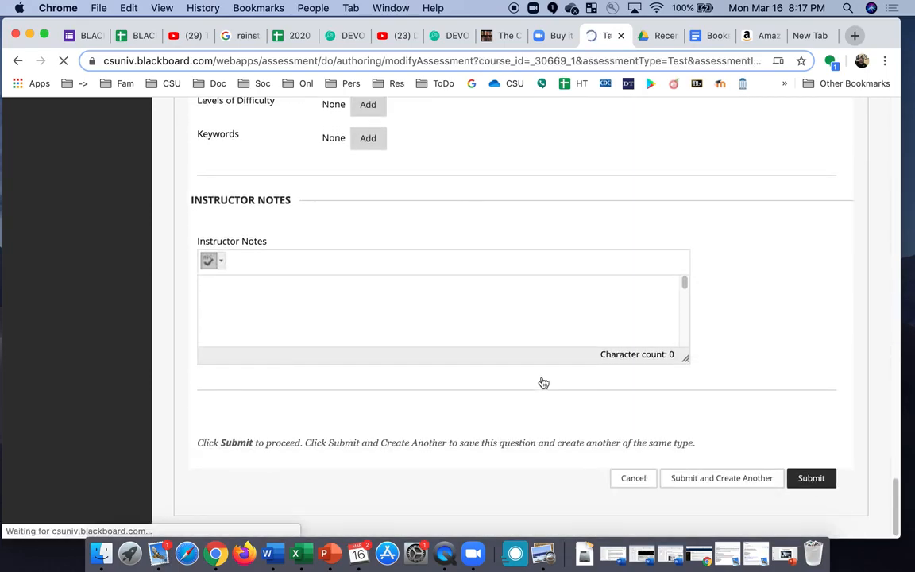
# - Start a True/False question in TEMP TEST
pyautogui.click(328, 329)
pyautogui.click(231, 329)
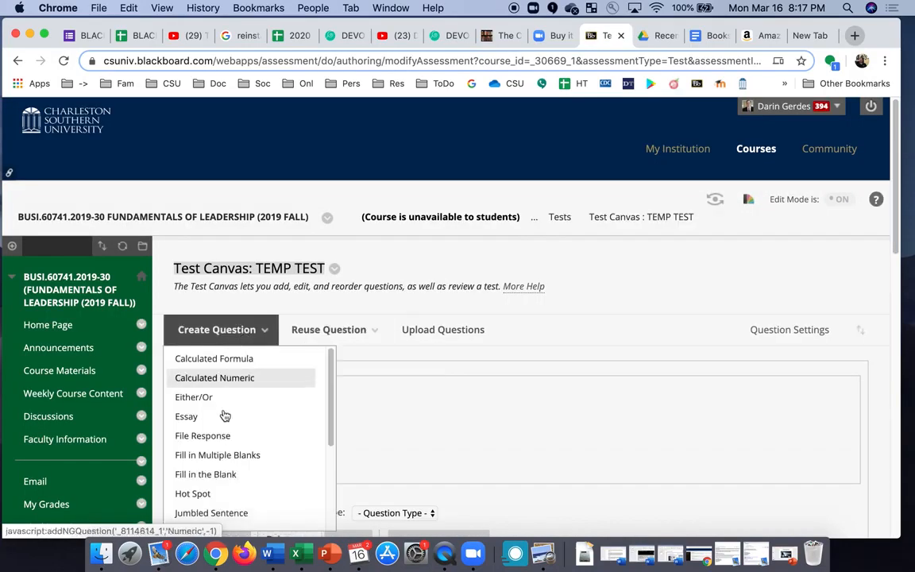
pyautogui.scroll(-3, 225, 415)
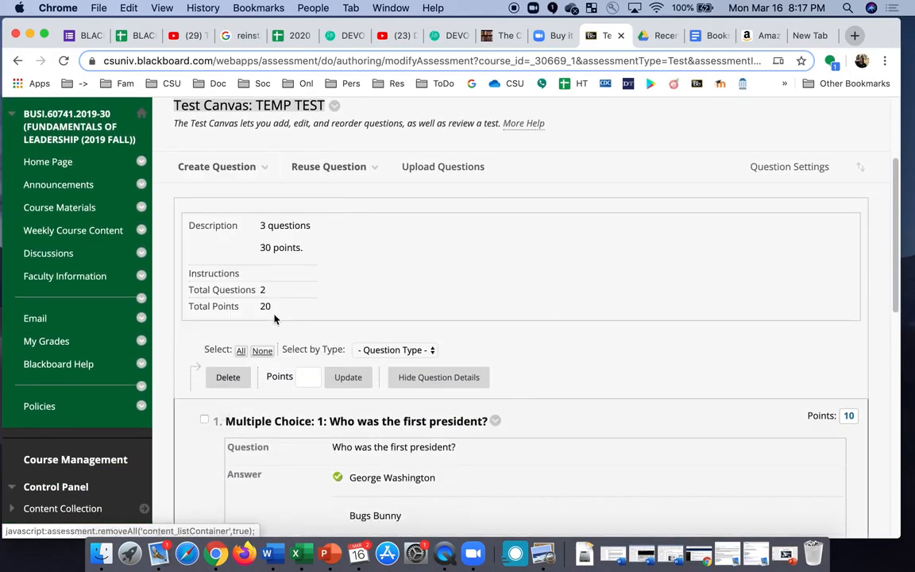
pyautogui.click(217, 168)
pyautogui.scroll(2, 219, 328)
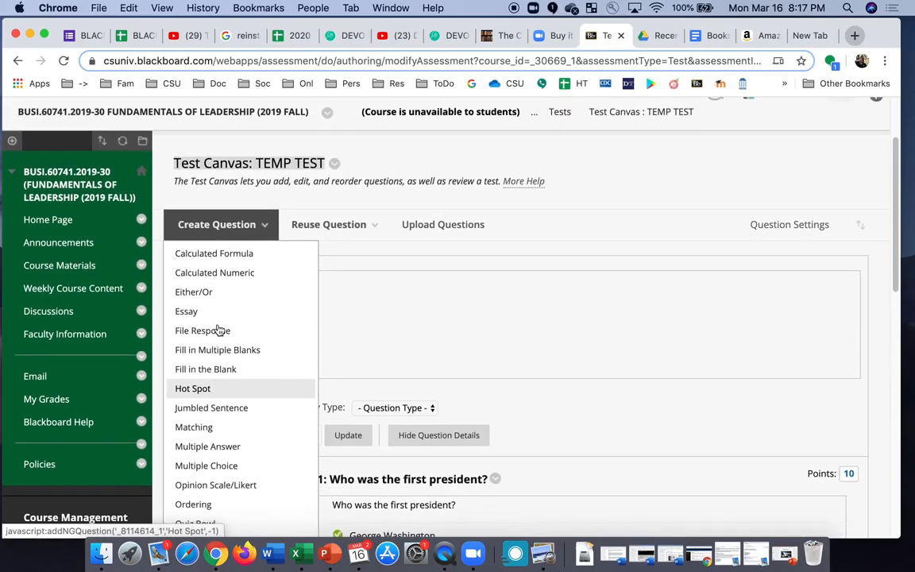
pyautogui.scroll(-3, 219, 328)
pyautogui.click(195, 438)
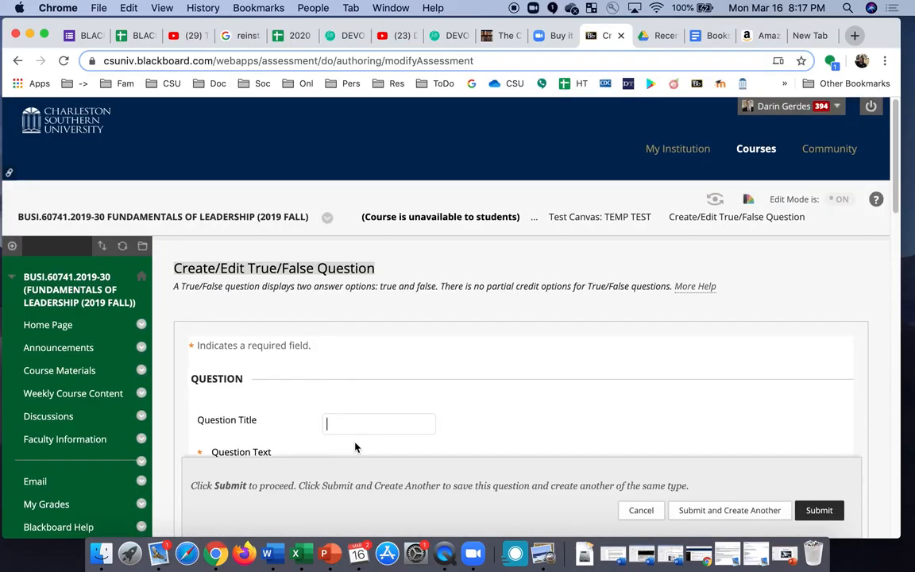
# - Title the True/False question "3." and enter "I love CSU" as the question text
pyautogui.click(347, 427)
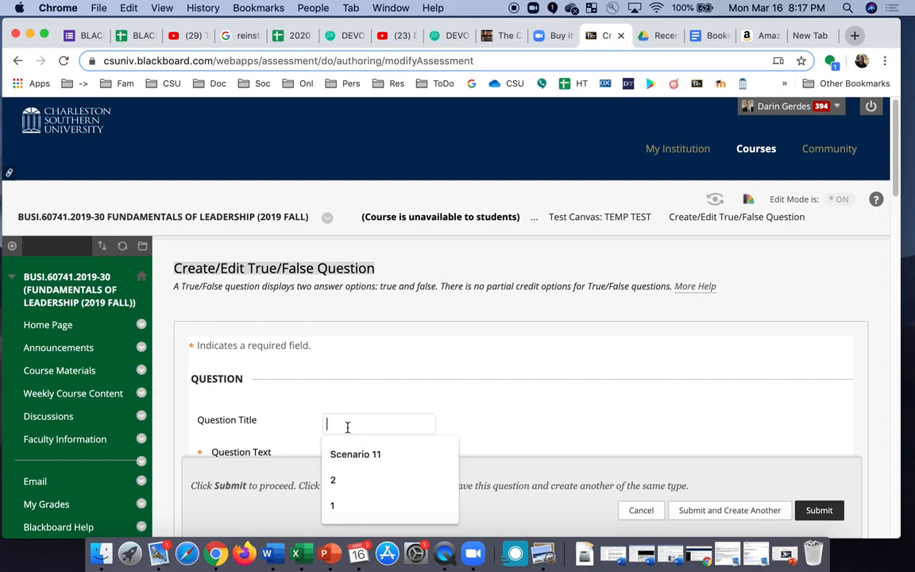
pyautogui.write('I love CSU')
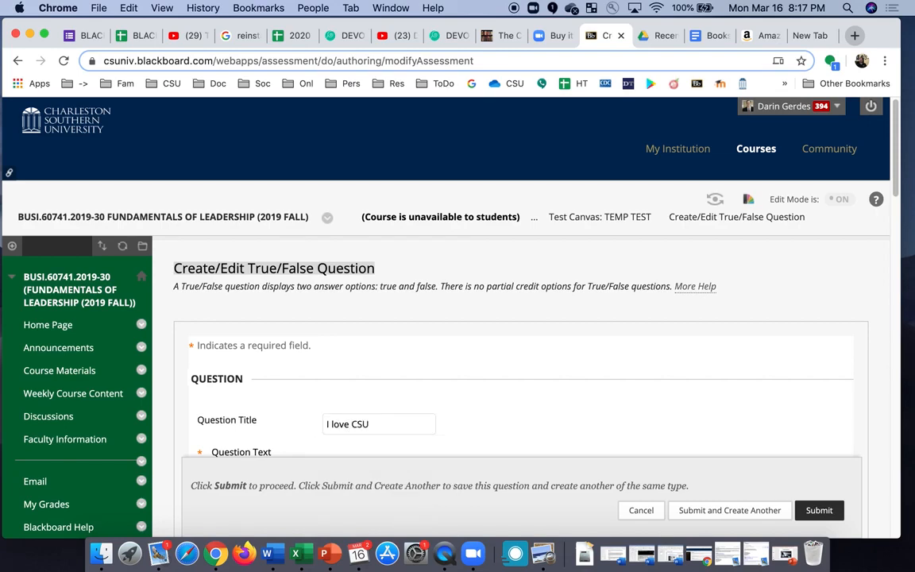
pyautogui.press('super+a')
pyautogui.press('super+c')
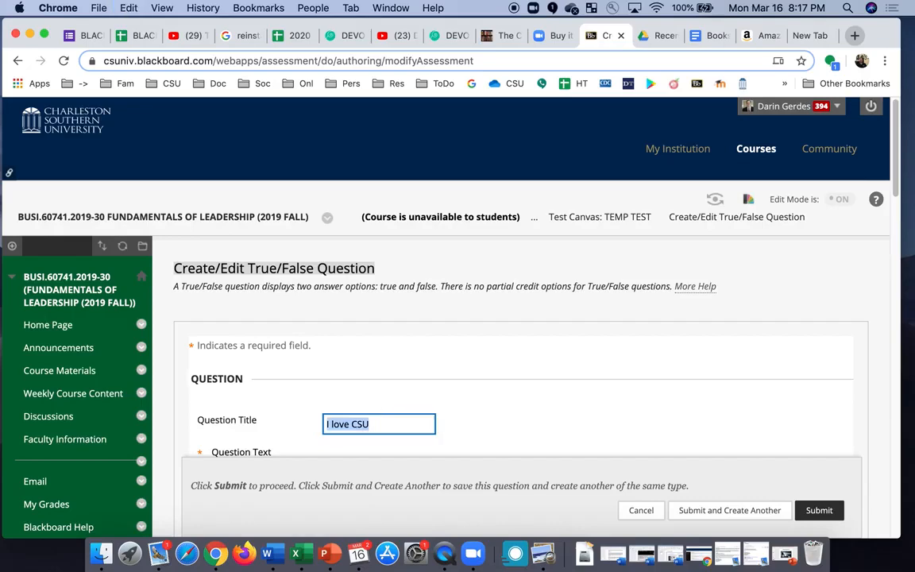
pyautogui.write('3.')
pyautogui.scroll(-5, 524, 391)
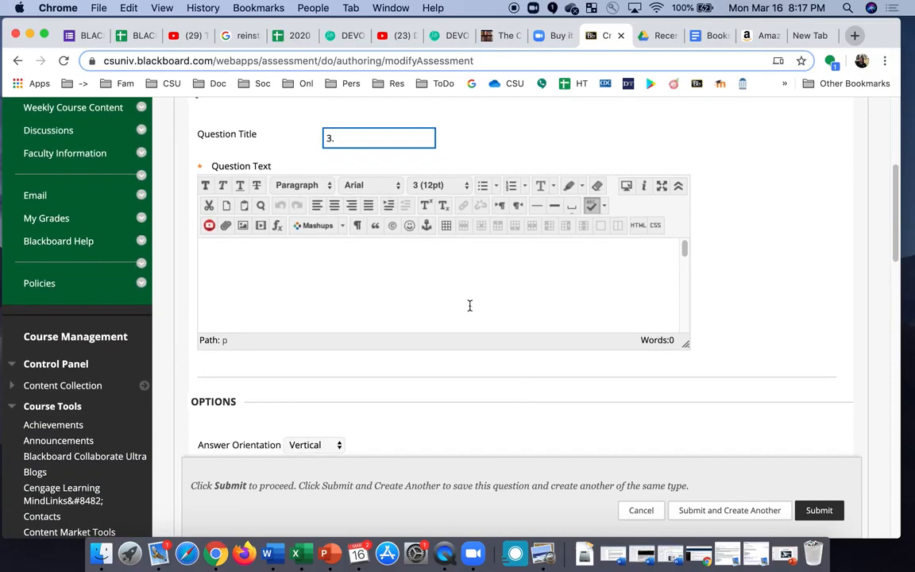
pyautogui.click(469, 306)
pyautogui.press('super+v')
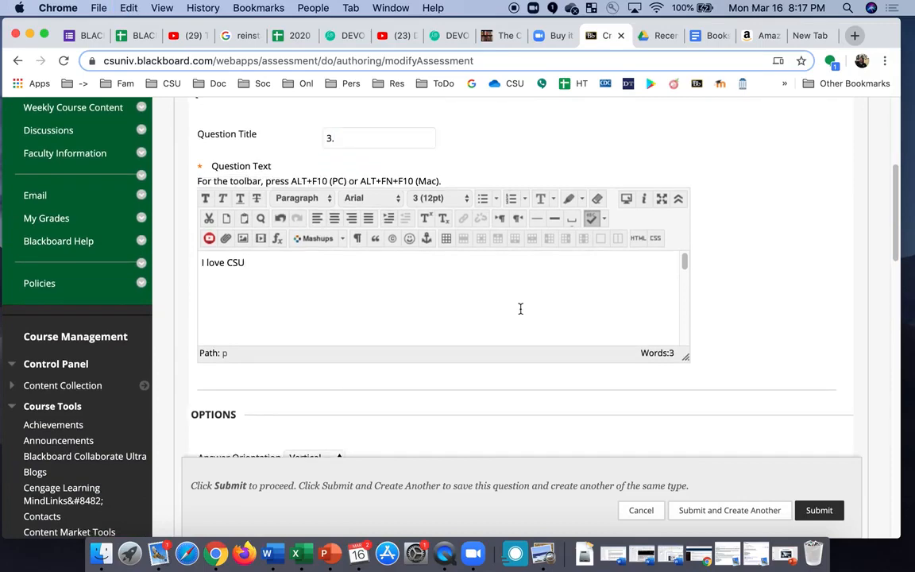
pyautogui.scroll(-5, 596, 414)
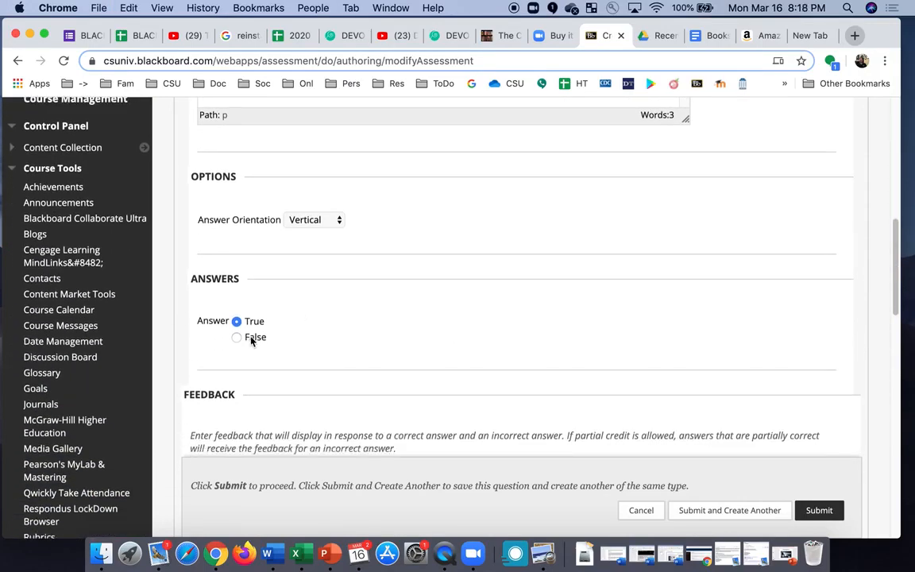
# - Submit the True/False question with True as the correct answer
pyautogui.click(826, 510)
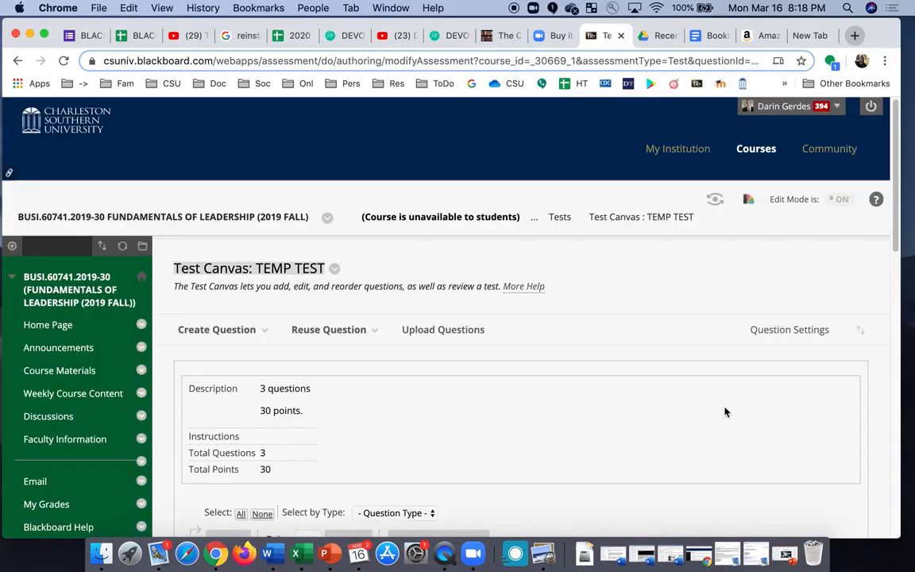
pyautogui.scroll(-5, 724, 411)
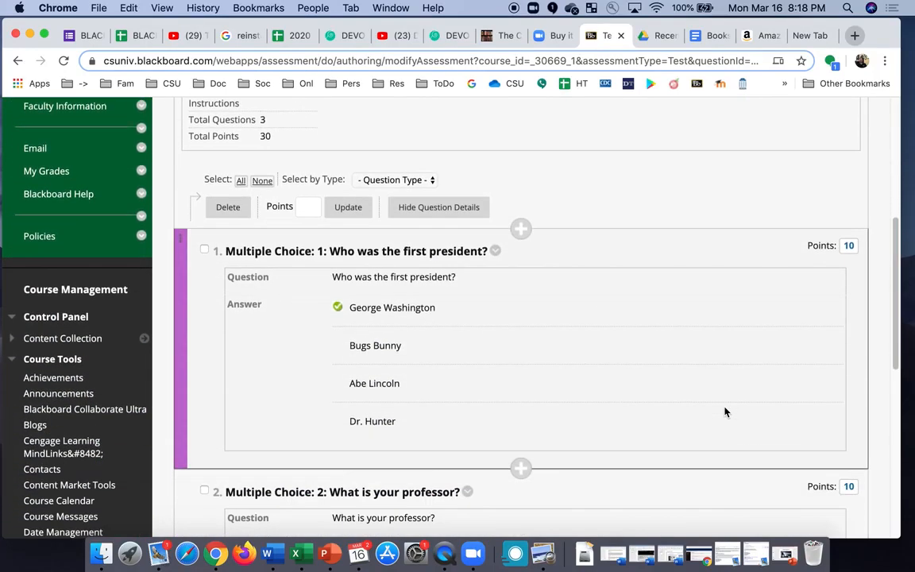
# - Check the first question's points setting, review the remaining questions, and finish editing the test's questions
pyautogui.click(848, 247)
pyautogui.click(689, 257)
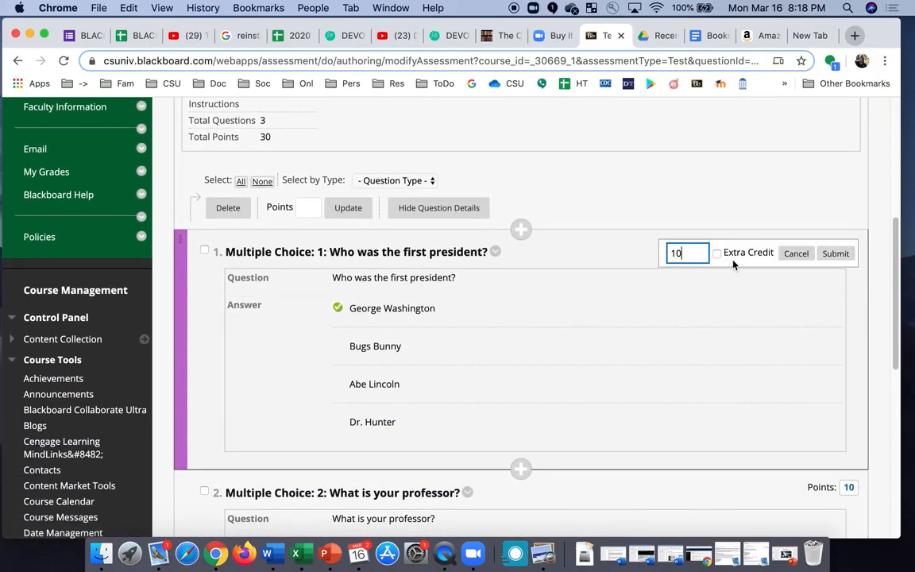
pyautogui.click(824, 295)
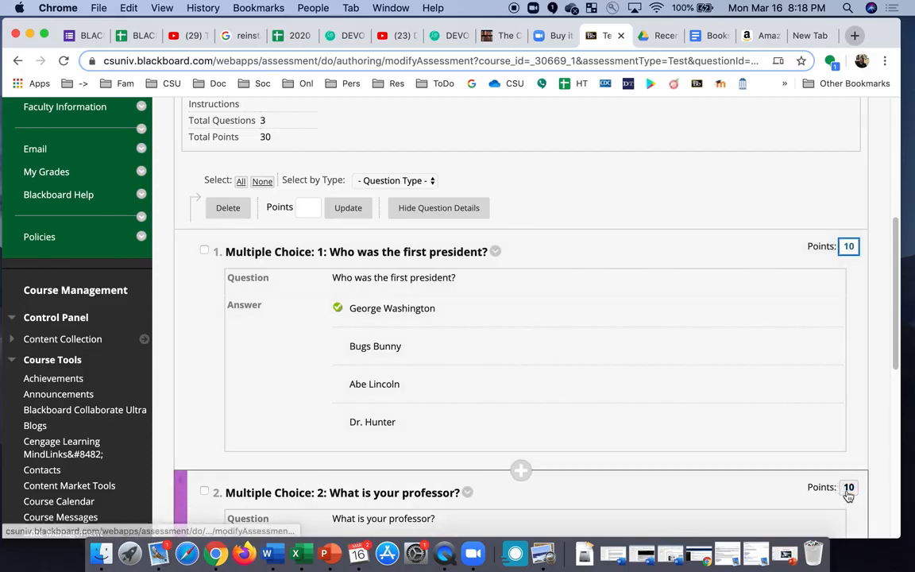
pyautogui.scroll(-5, 845, 493)
pyautogui.scroll(-6, 846, 496)
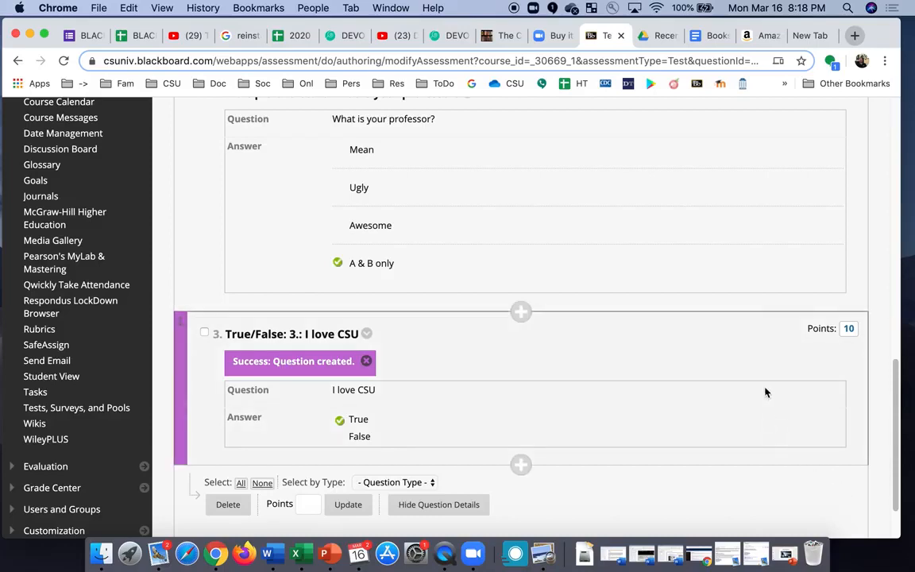
pyautogui.scroll(1, 792, 413)
pyautogui.scroll(-3, 792, 413)
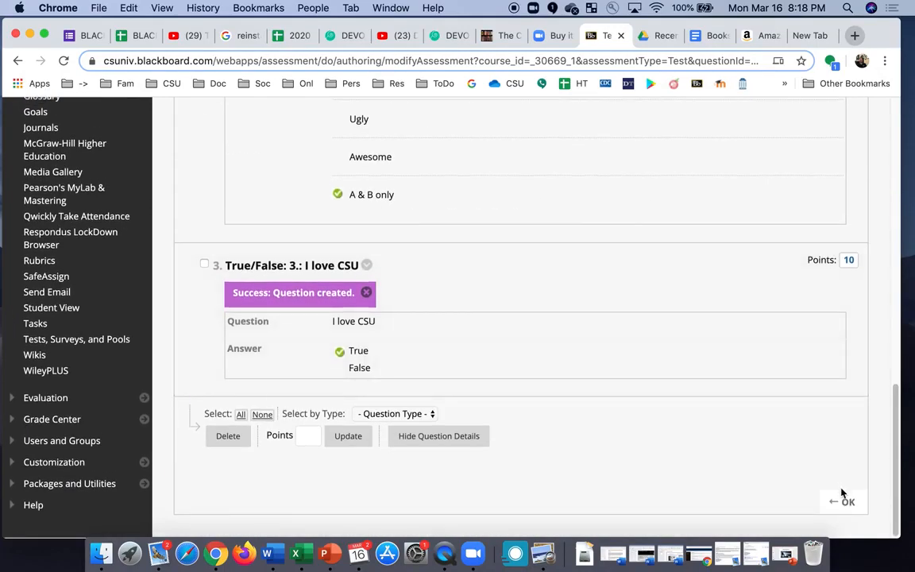
pyautogui.click(846, 503)
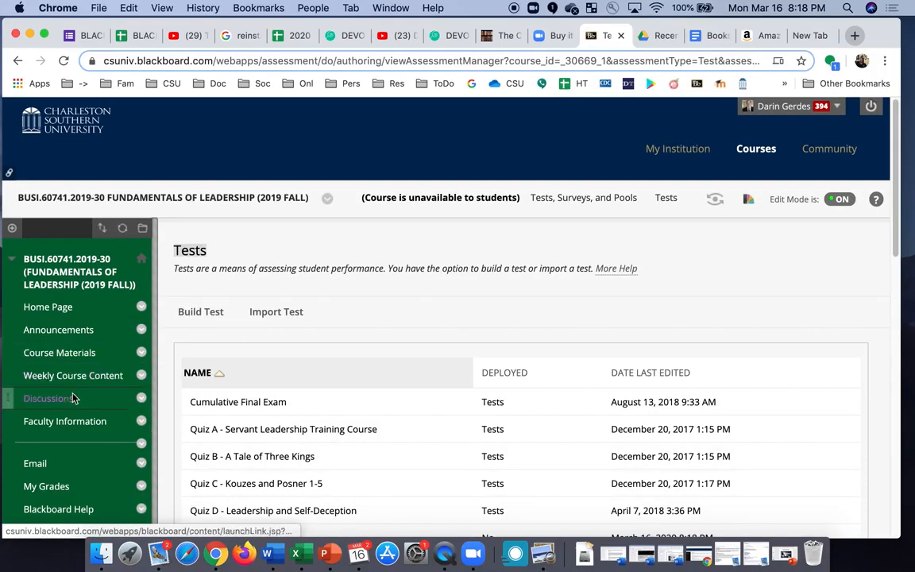
# - Find TEMP TEST in the course's list of tests and open the Tests folder in Course Materials
pyautogui.scroll(-5, 225, 343)
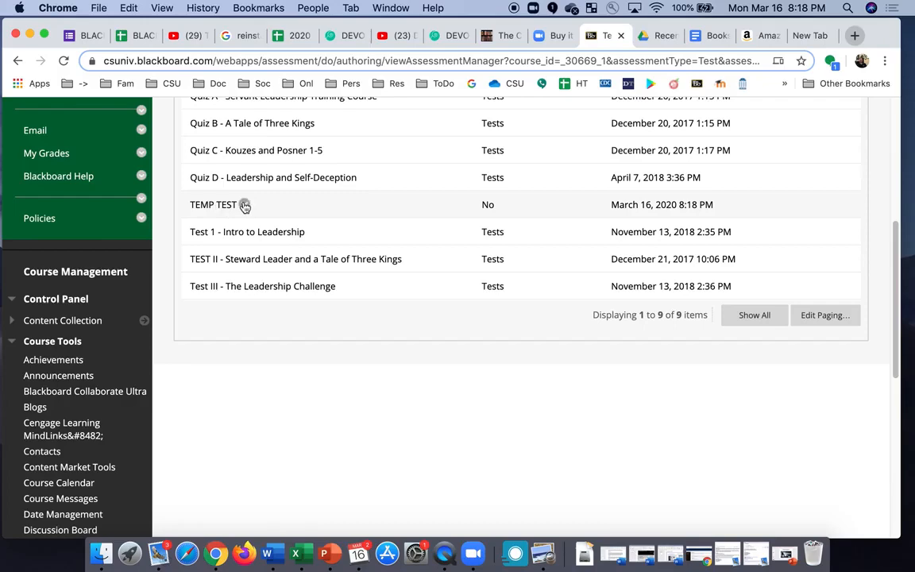
pyautogui.scroll(4, 70, 267)
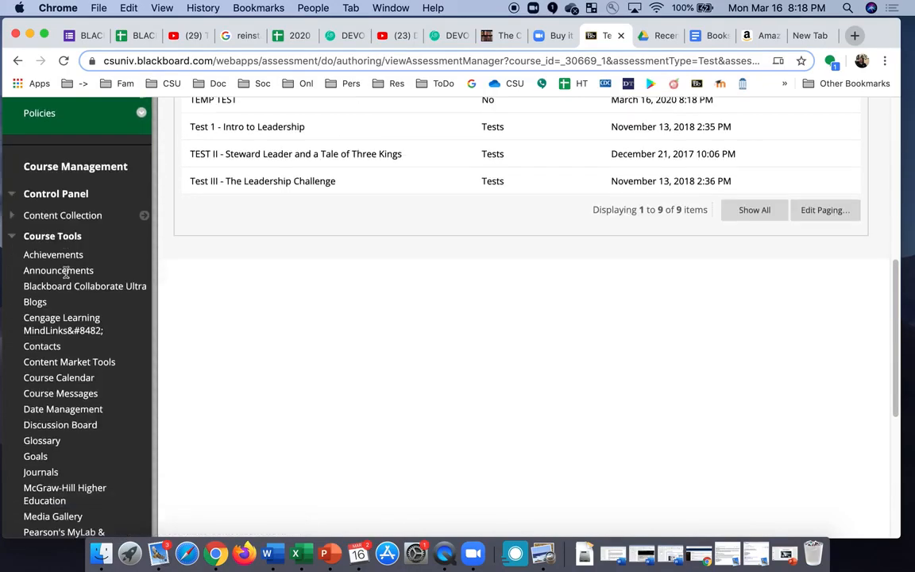
pyautogui.scroll(2, 67, 274)
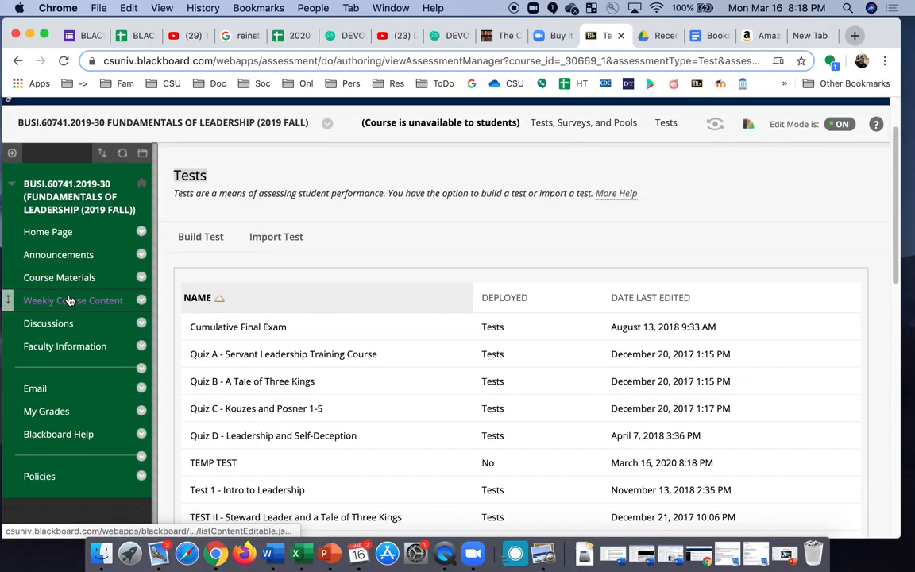
pyautogui.click(70, 286)
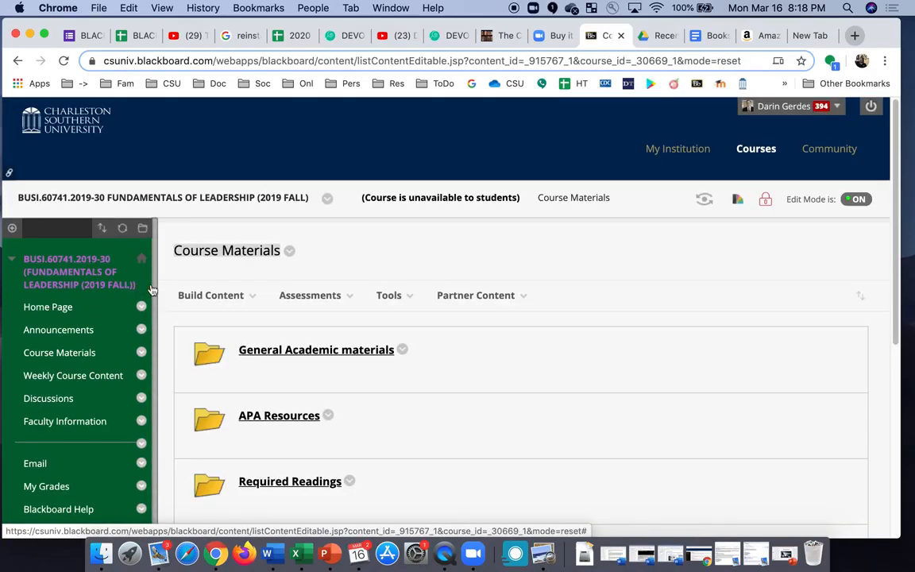
pyautogui.click(208, 295)
pyautogui.scroll(-8, 547, 420)
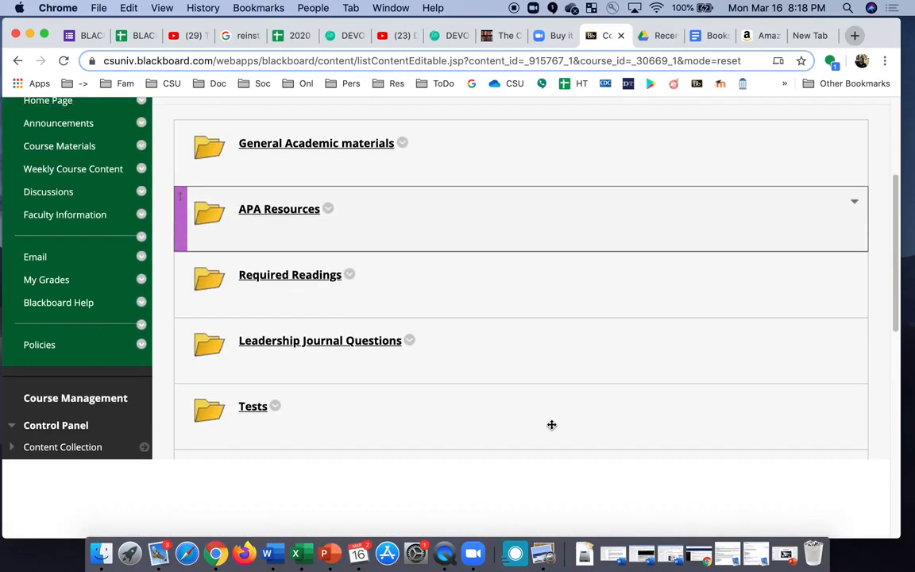
pyautogui.click(252, 232)
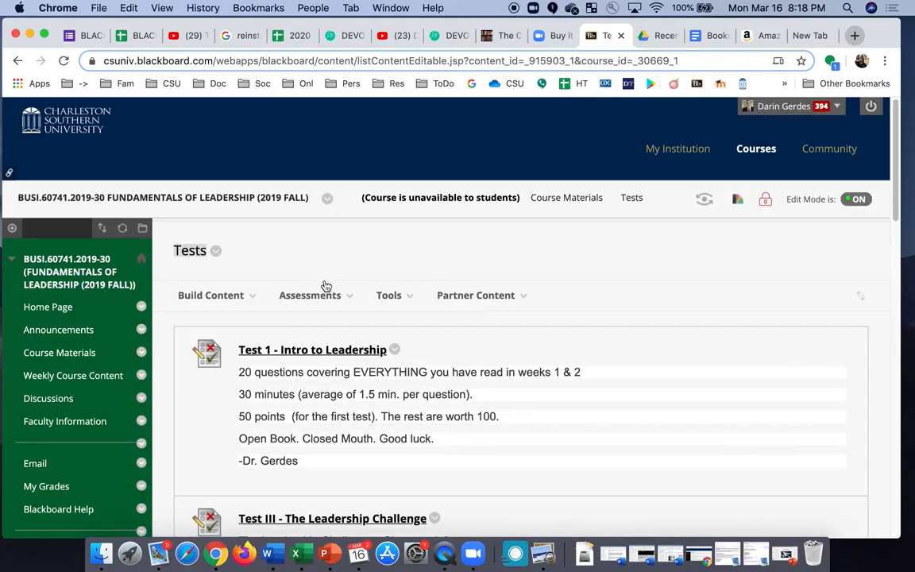
# - Add the existing TEMP TEST to the Tests folder and submit its test options with the default settings
pyautogui.click(326, 295)
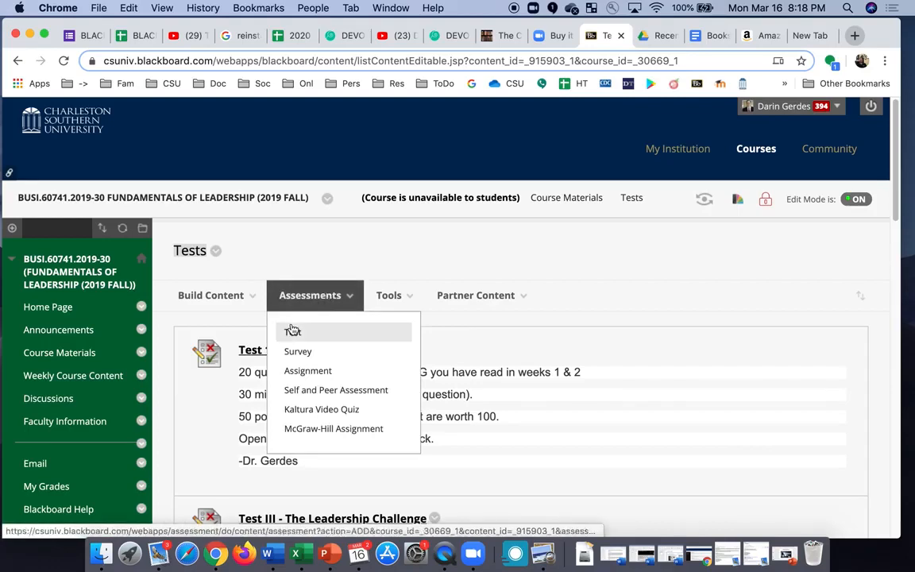
pyautogui.click(292, 332)
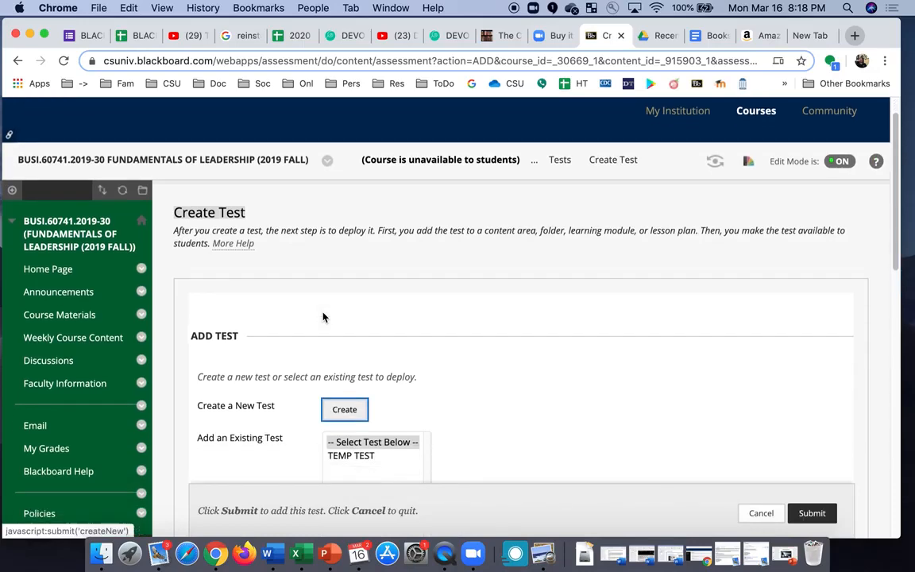
pyautogui.scroll(-7, 322, 316)
pyautogui.scroll(3, 322, 317)
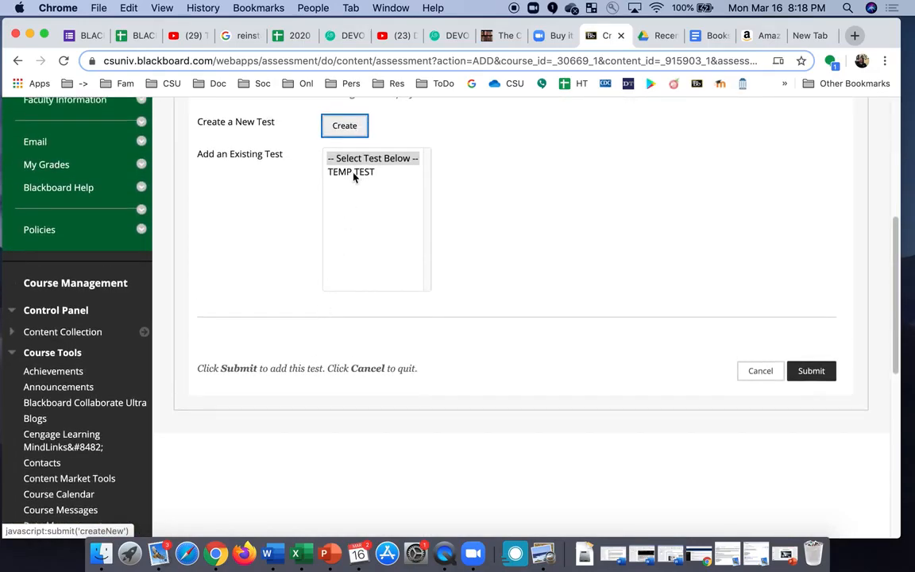
pyautogui.click(354, 172)
pyautogui.click(810, 371)
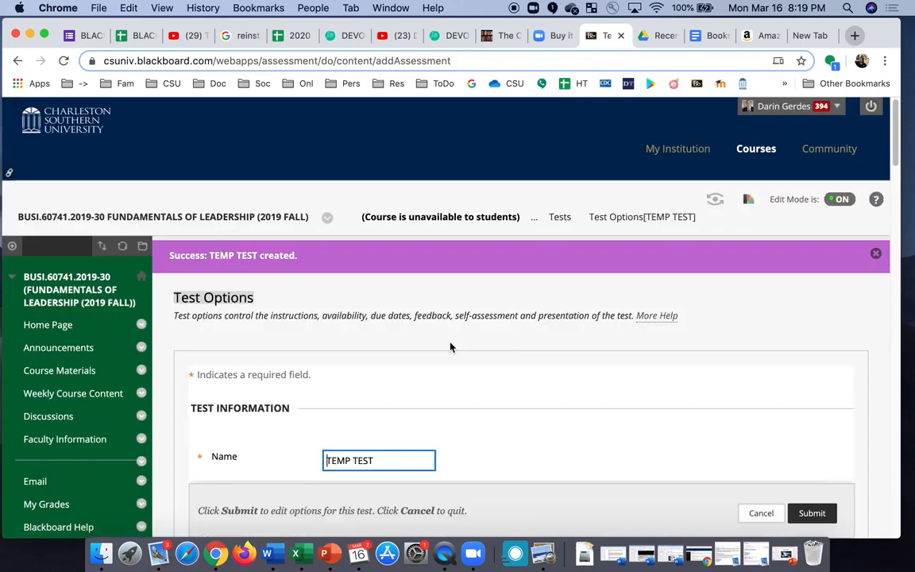
pyautogui.scroll(-3, 449, 347)
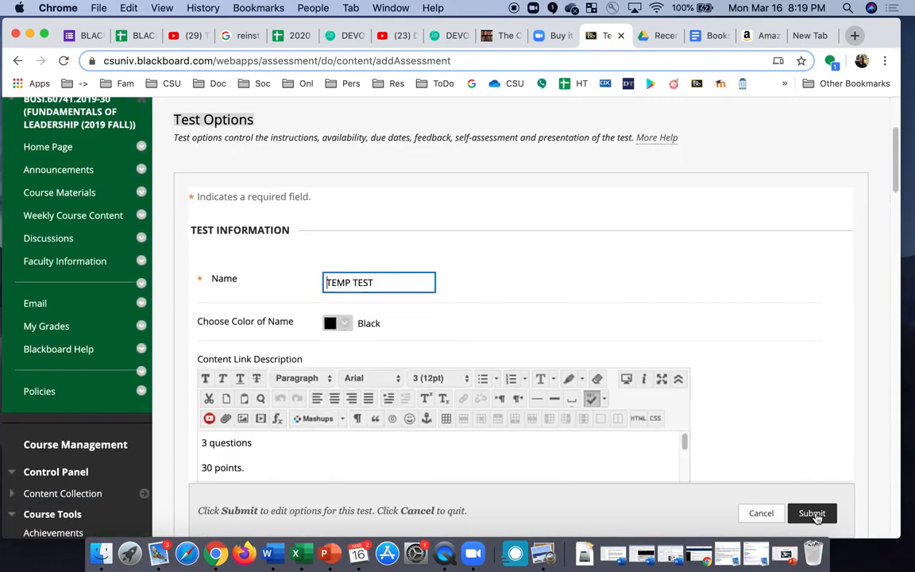
pyautogui.click(812, 513)
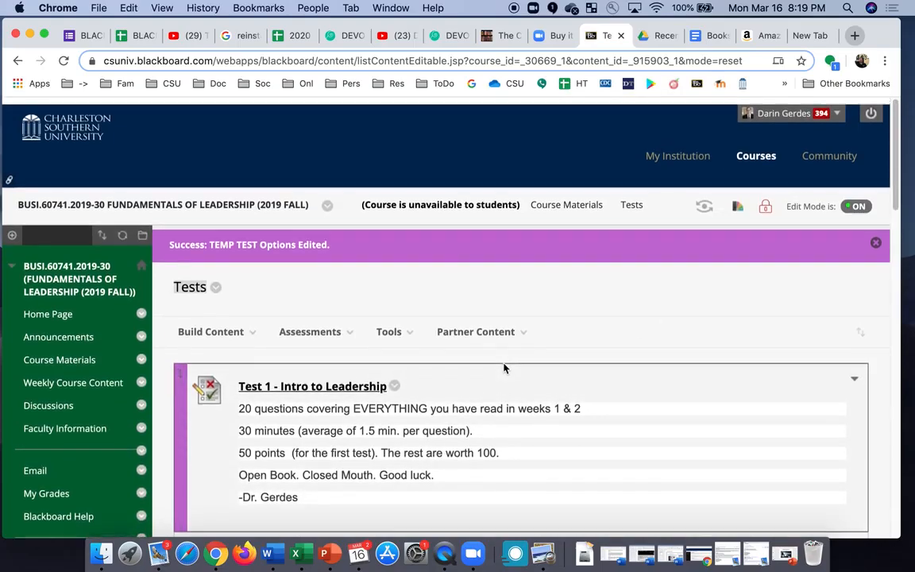
# - Open TEMP TEST's options for editing and enable showing the test description to students before they begin
pyautogui.scroll(-4, 503, 368)
pyautogui.scroll(-15, 503, 368)
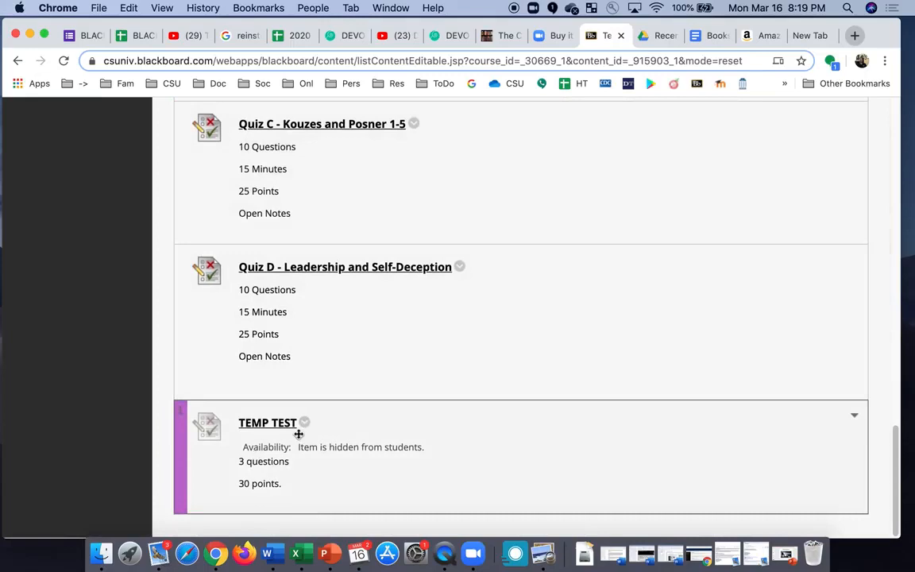
pyautogui.click(304, 425)
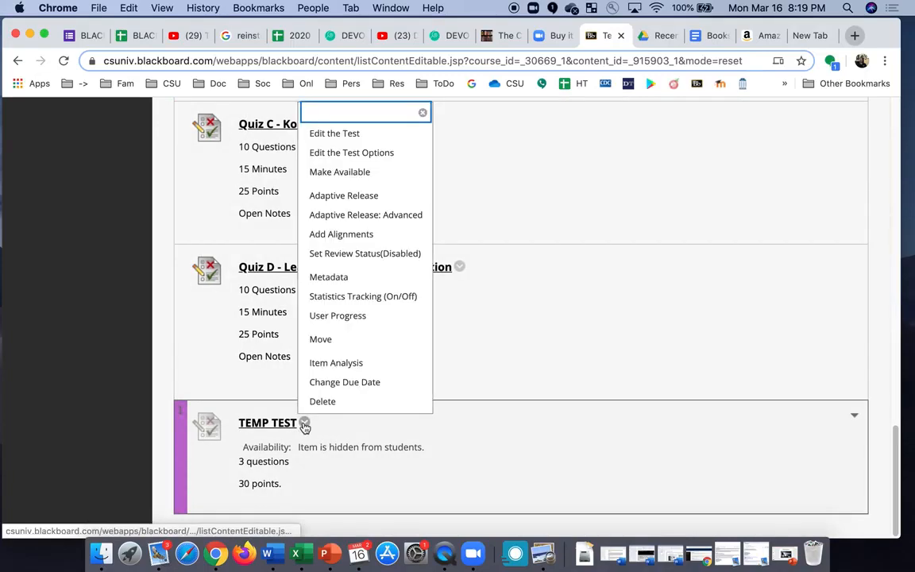
pyautogui.click(360, 162)
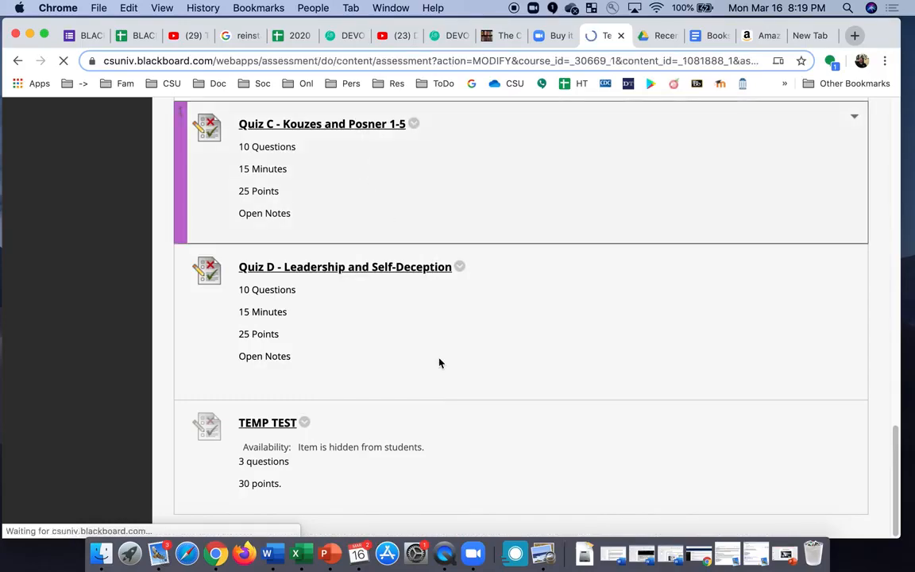
pyautogui.scroll(-5, 431, 349)
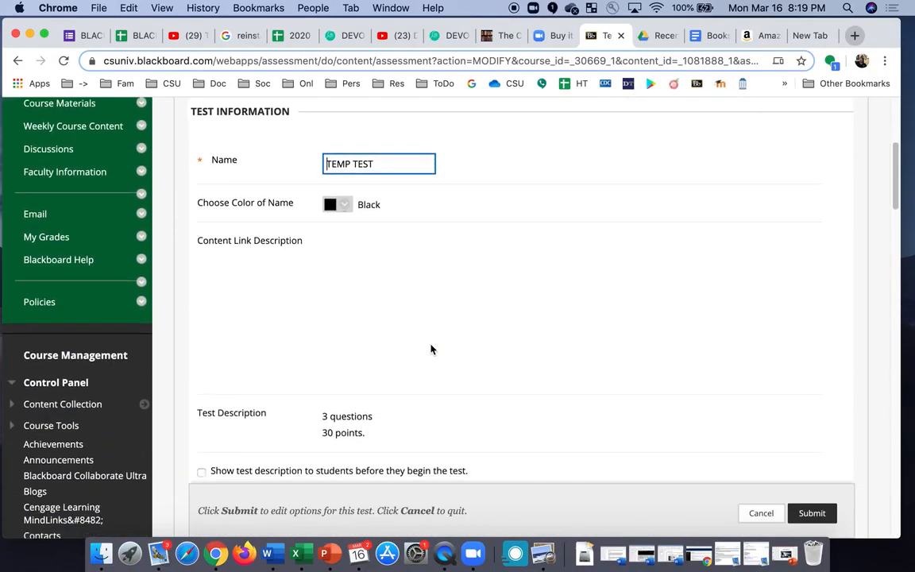
pyautogui.scroll(-2, 431, 347)
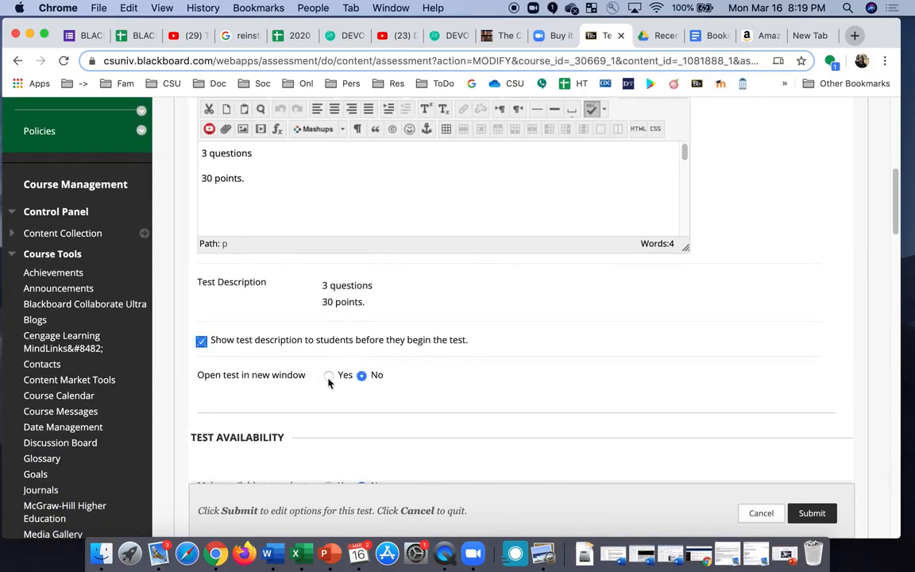
# - Make the test available to students and enable Force Completion
pyautogui.scroll(-5, 373, 412)
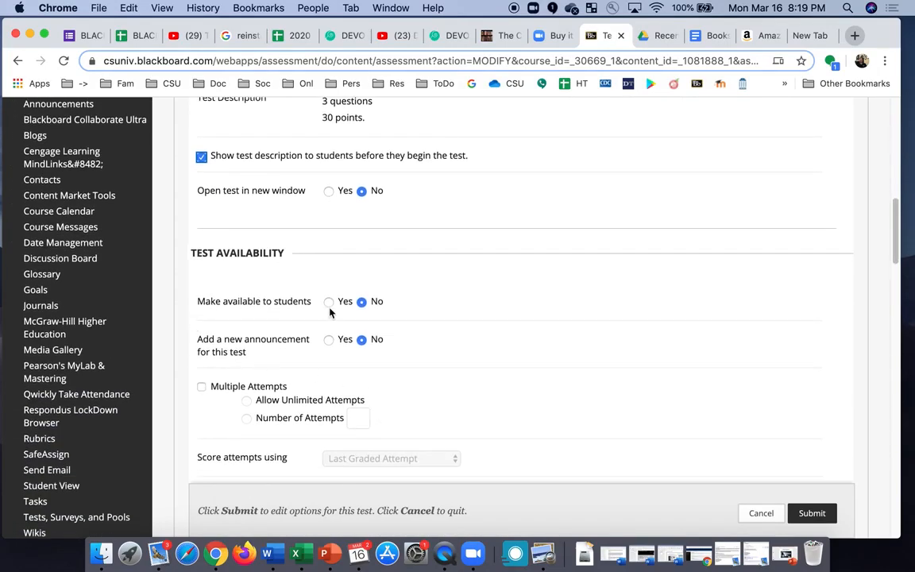
pyautogui.click(329, 302)
pyautogui.scroll(-3, 227, 403)
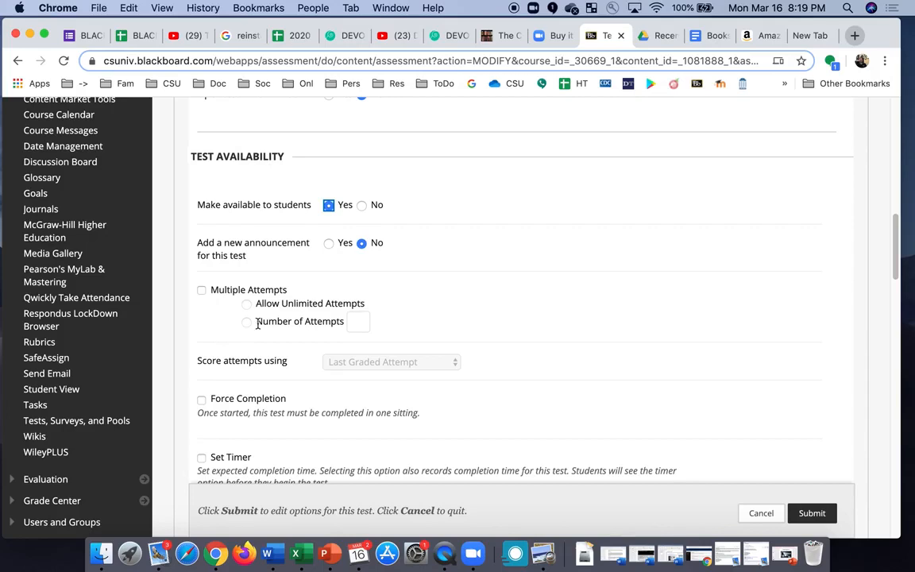
pyautogui.scroll(-3, 243, 374)
pyautogui.click(202, 289)
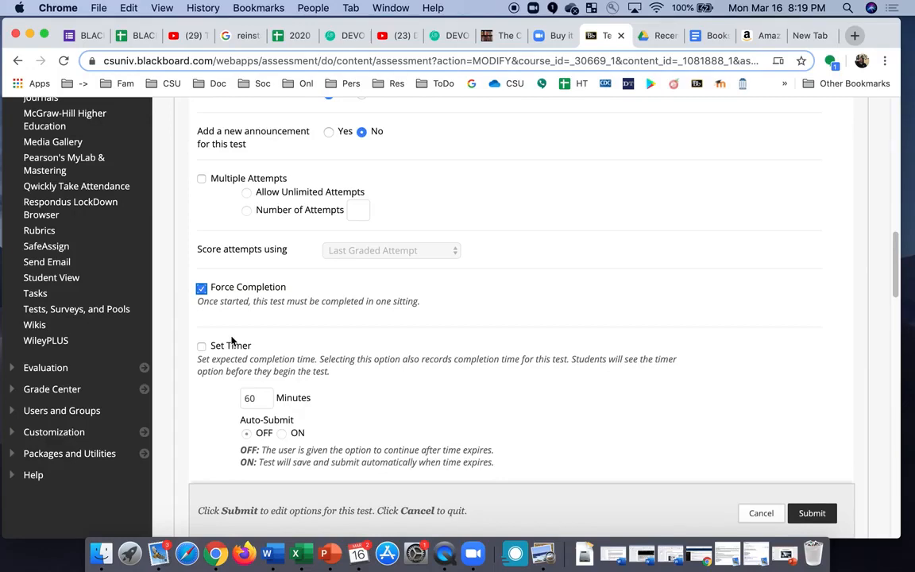
# - Enable the test timer, set it to 3 minutes, and turn Auto-Submit on
pyautogui.click(202, 348)
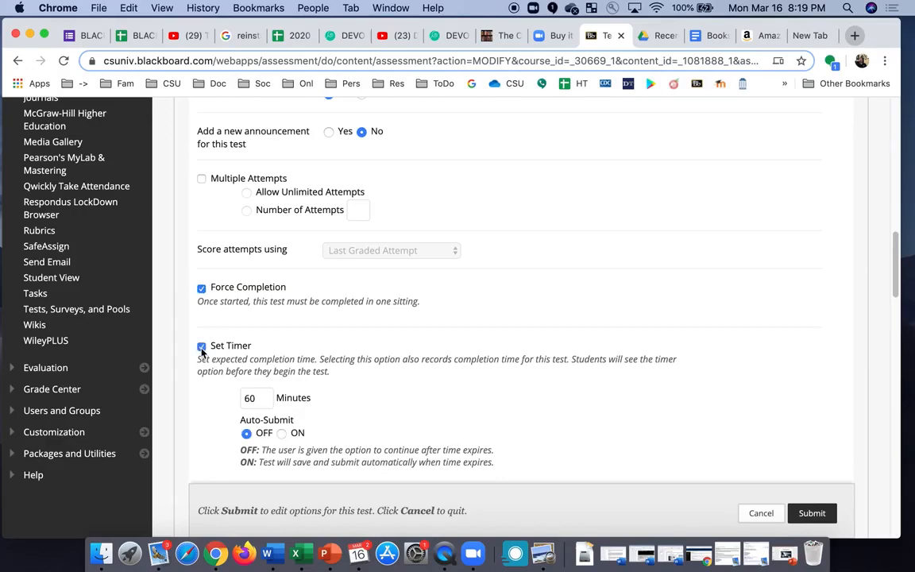
pyautogui.moveTo(255, 399)
pyautogui.mouseDown()
pyautogui.moveTo(230, 397)
pyautogui.moveTo(240, 397)
pyautogui.mouseUp()
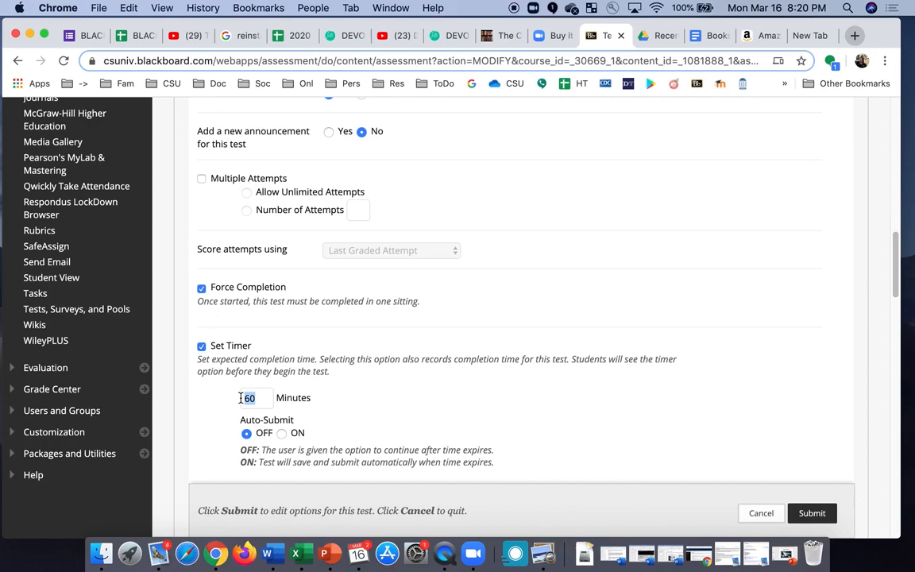
pyautogui.write('3')
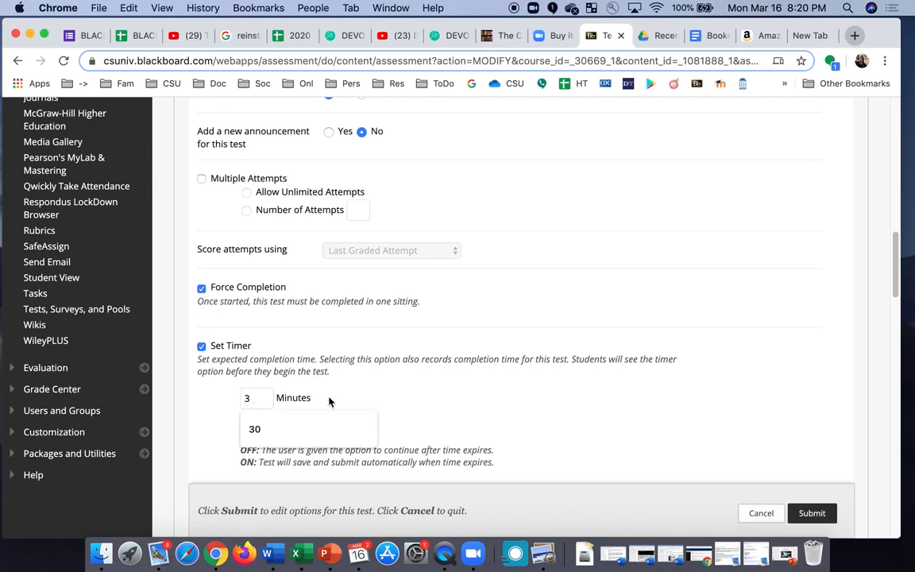
pyautogui.click(369, 396)
pyautogui.click(282, 434)
# - Set the test to display after 03/17/2020 at 12:00 PM
pyautogui.scroll(-3, 404, 409)
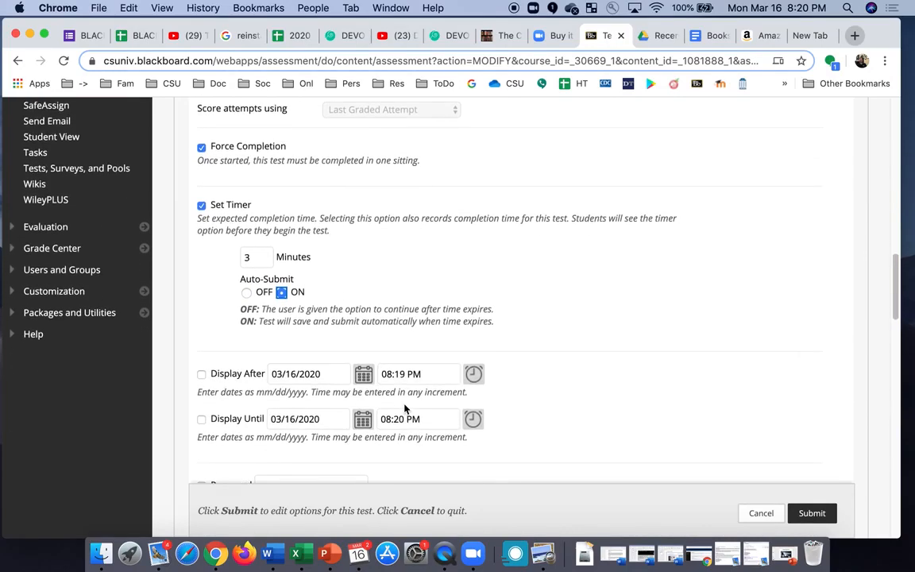
pyautogui.click(362, 373)
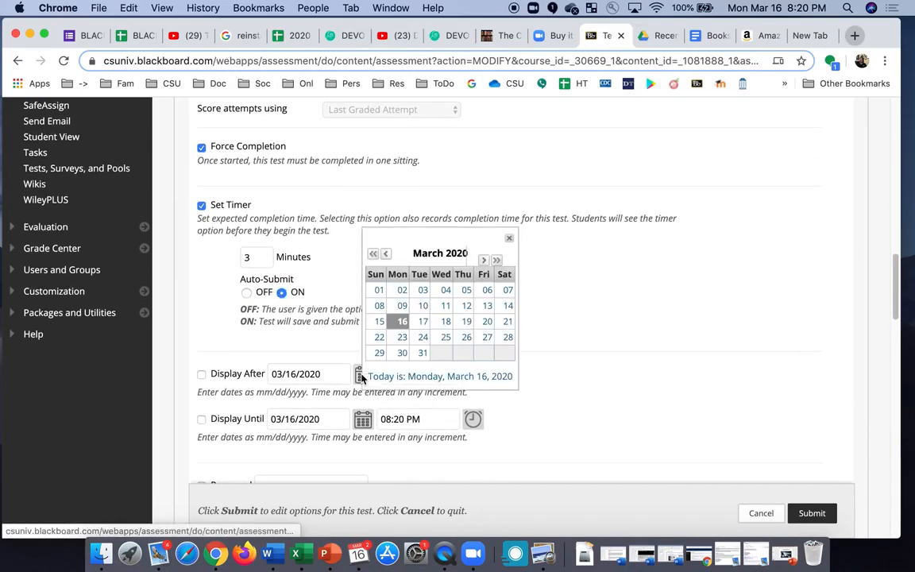
pyautogui.click(423, 321)
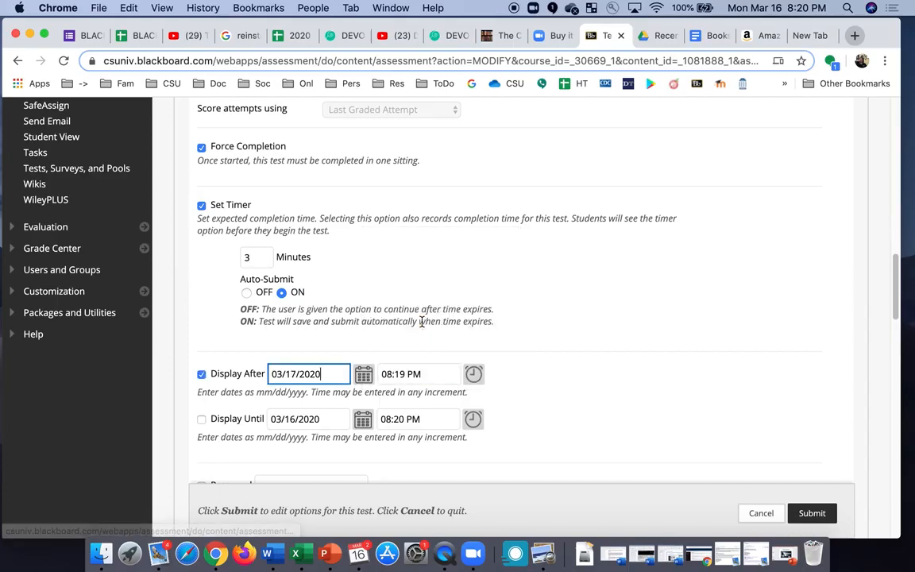
pyautogui.click(474, 373)
pyautogui.scroll(1, 496, 310)
pyautogui.scroll(-2, 496, 314)
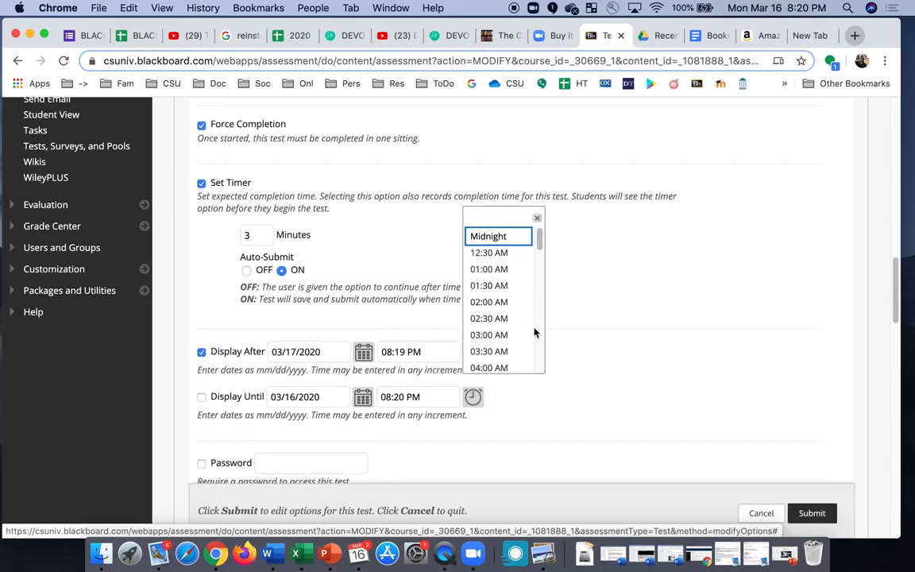
pyautogui.scroll(-6, 534, 332)
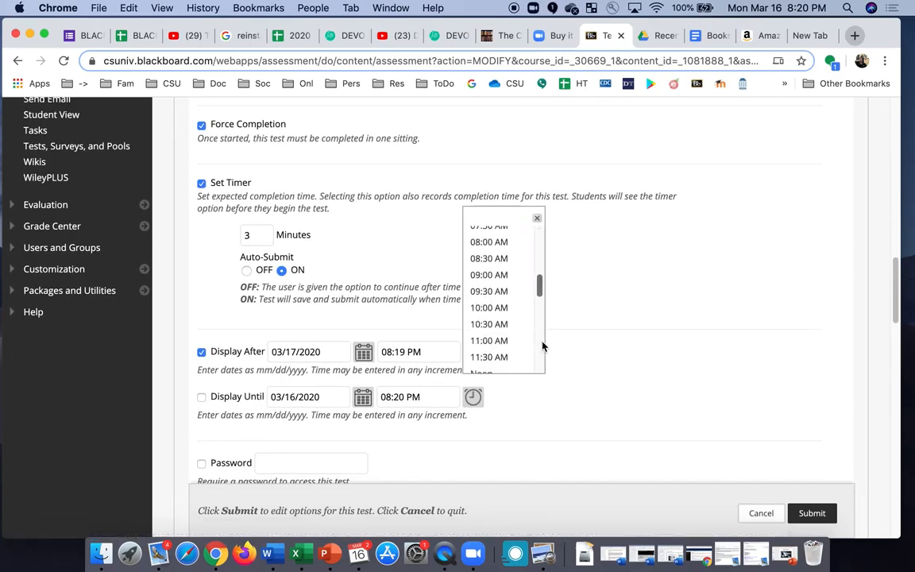
pyautogui.scroll(-3, 543, 346)
pyautogui.scroll(-4, 544, 346)
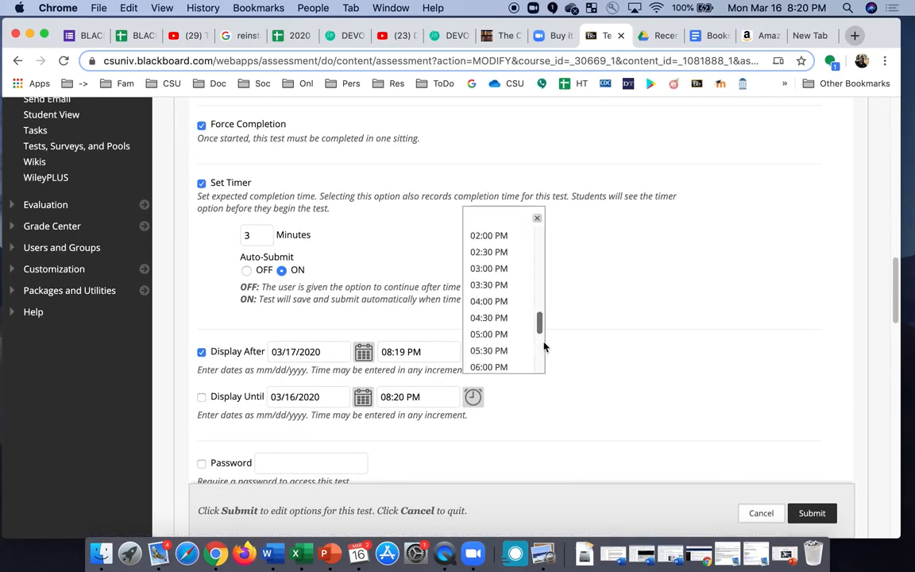
pyautogui.moveTo(541, 335); pyautogui.dragTo(541, 300)
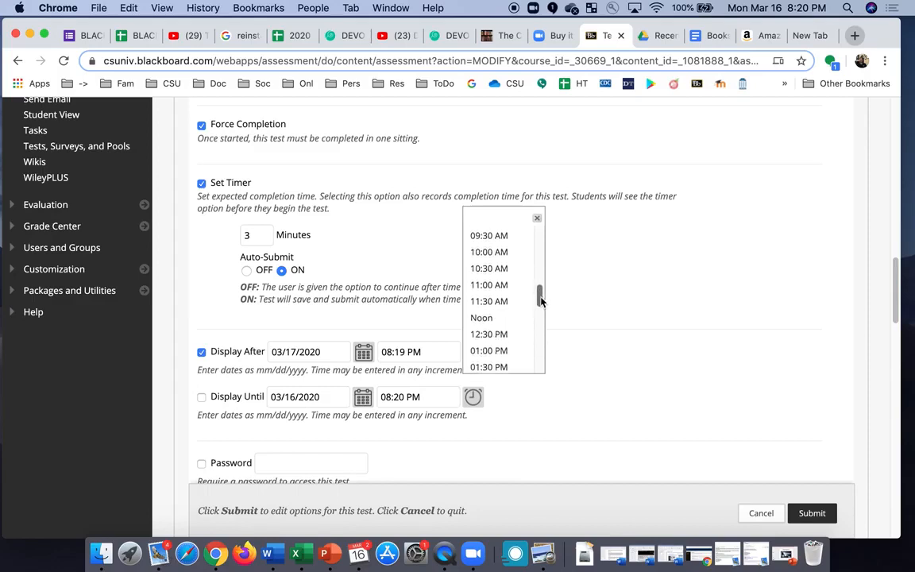
pyautogui.click(488, 317)
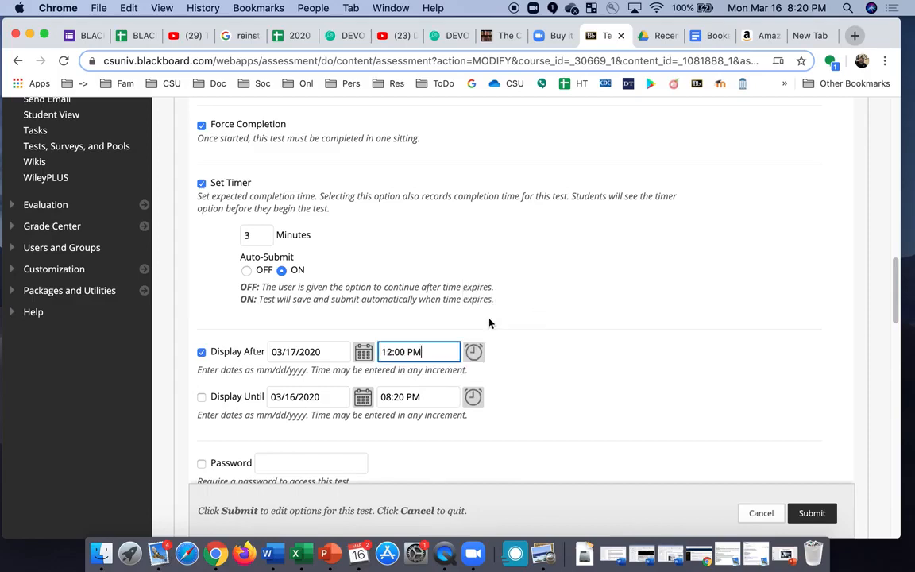
# - Enable the Display Until limit and set it to 03/17/2020 at End of Day (11:59 PM)
pyautogui.click(202, 397)
pyautogui.click(362, 396)
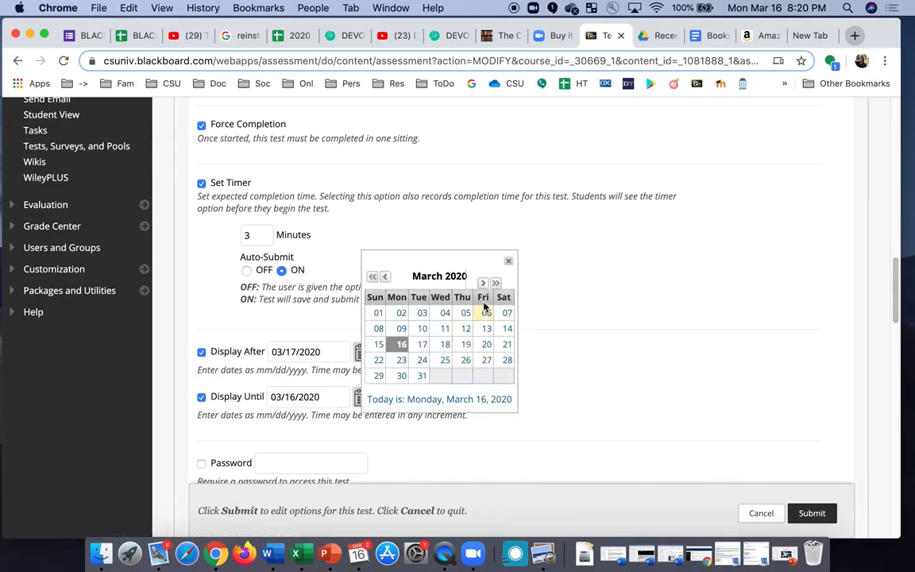
pyautogui.click(422, 344)
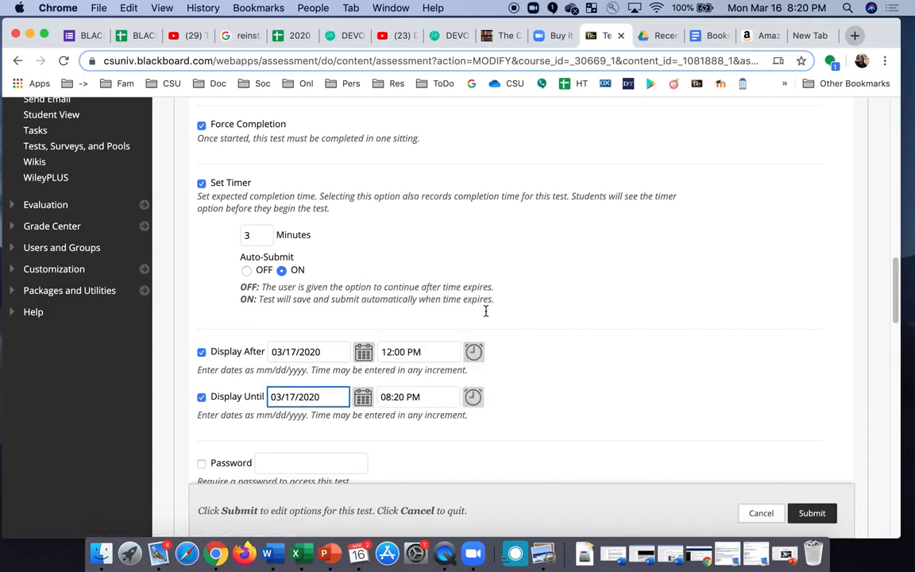
pyautogui.click(421, 353)
pyautogui.scroll(-10, 541, 404)
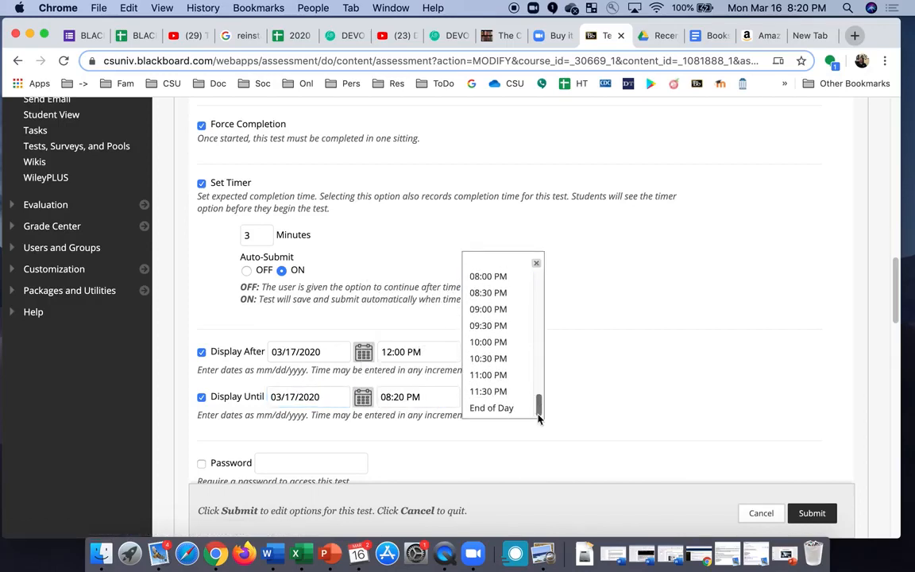
pyautogui.click(516, 409)
# - Enable the test's due date and set it to 03/17/2020 at 11:59 PM
pyautogui.scroll(-5, 528, 366)
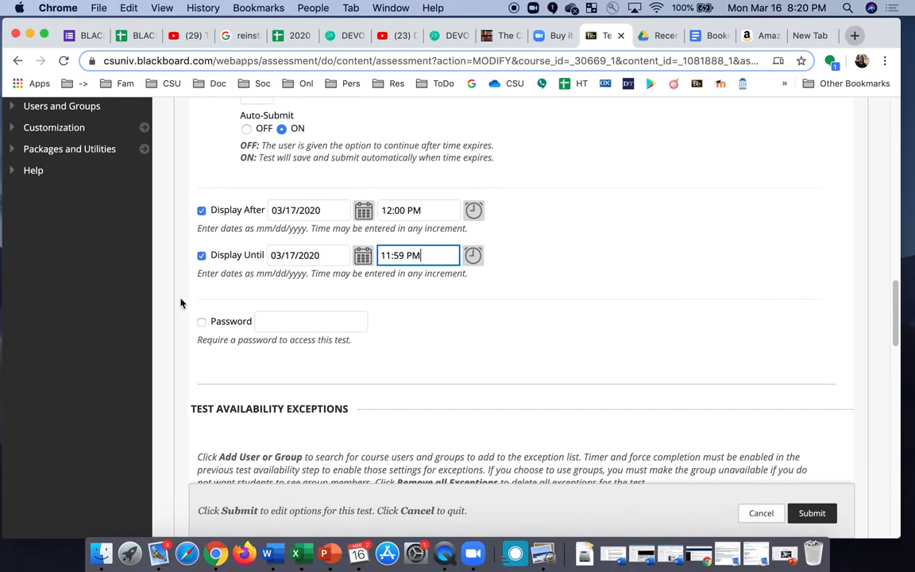
pyautogui.scroll(-6, 424, 402)
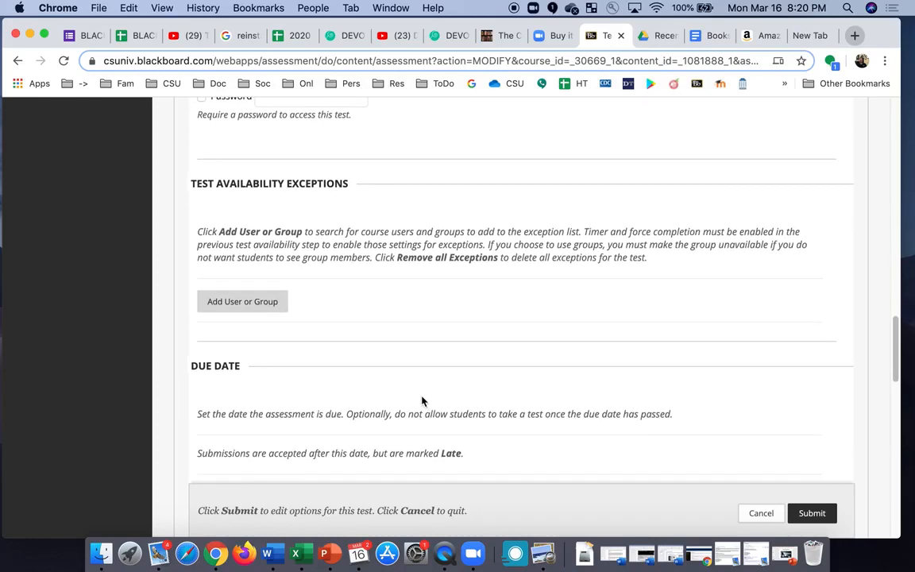
pyautogui.scroll(-4, 276, 348)
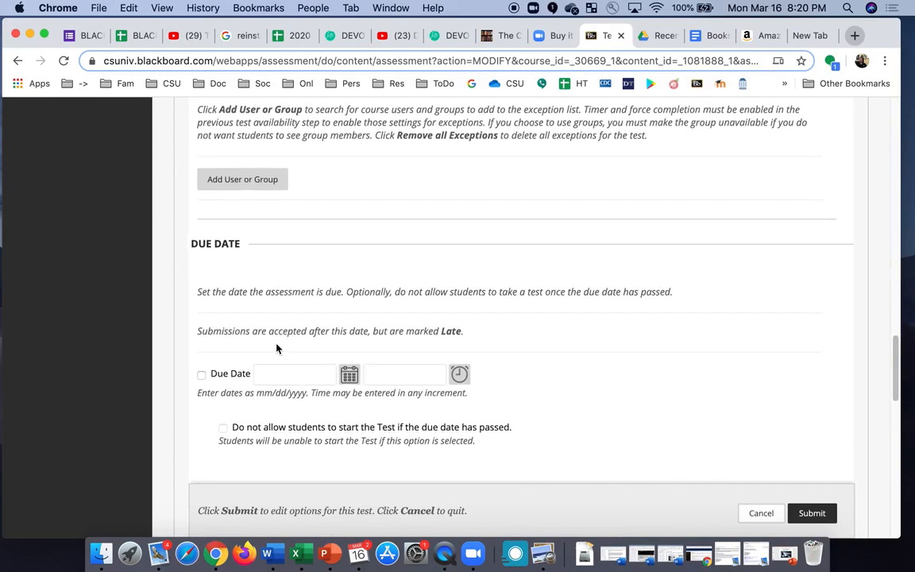
pyautogui.click(201, 347)
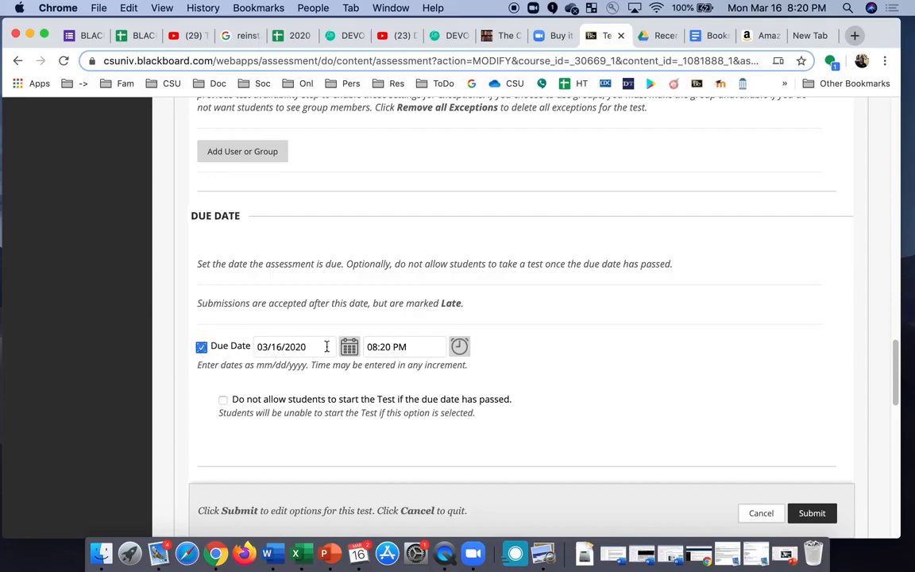
pyautogui.click(350, 346)
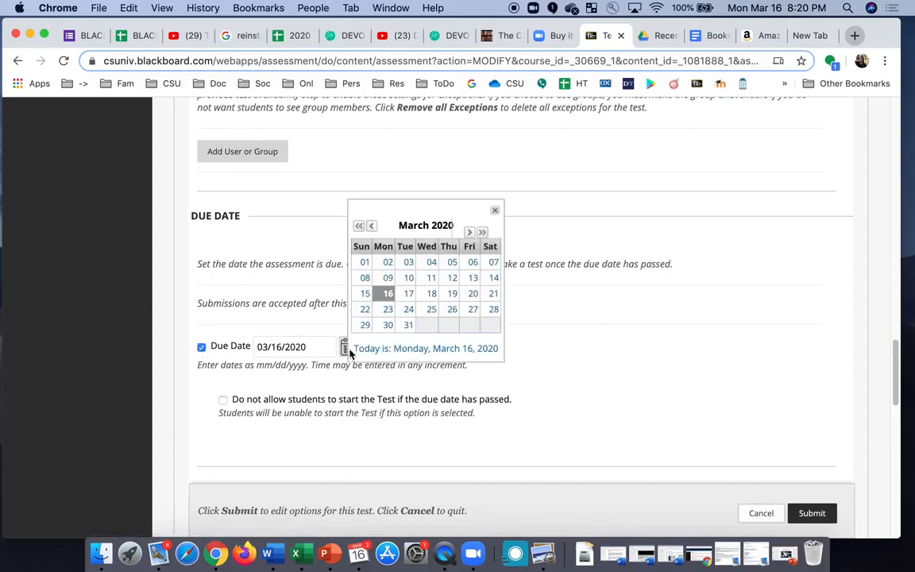
pyautogui.click(409, 294)
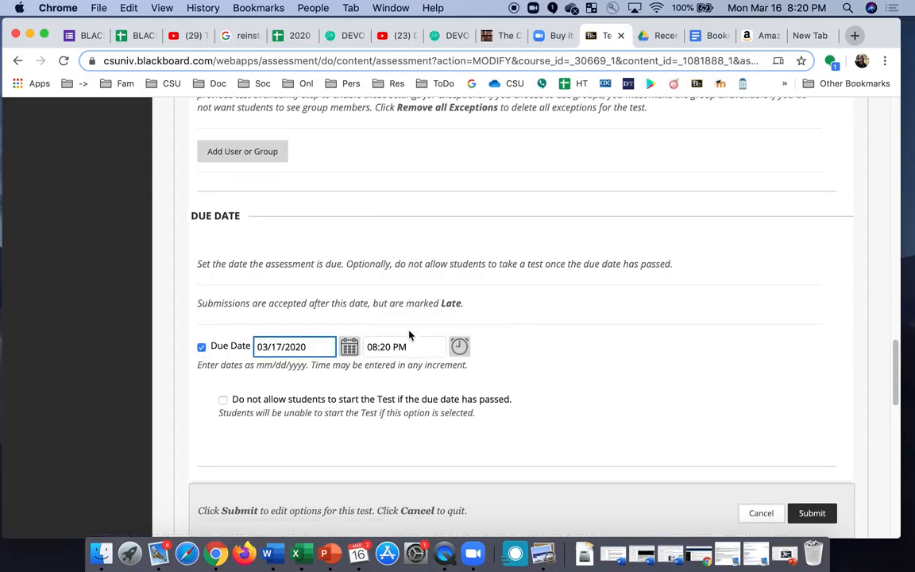
pyautogui.click(459, 347)
pyautogui.scroll(-10, 485, 348)
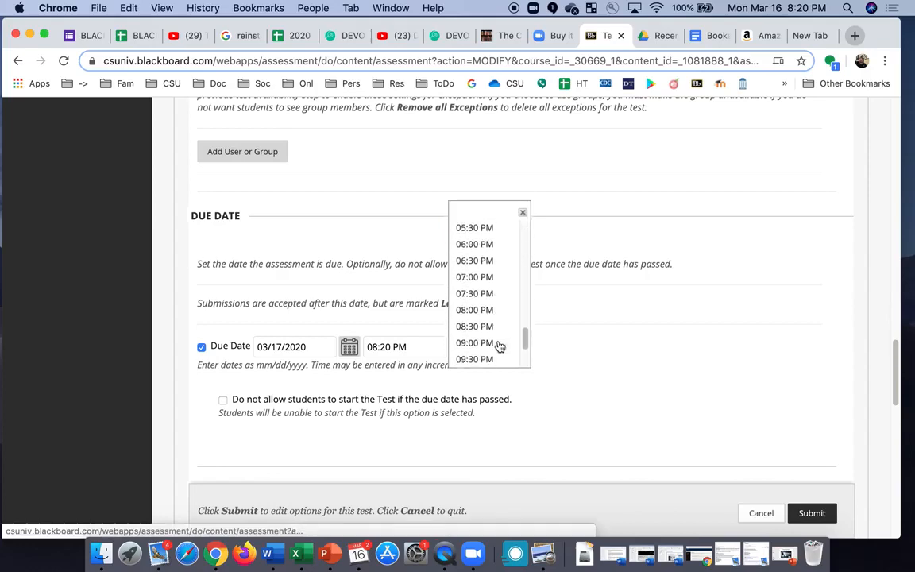
pyautogui.click(491, 357)
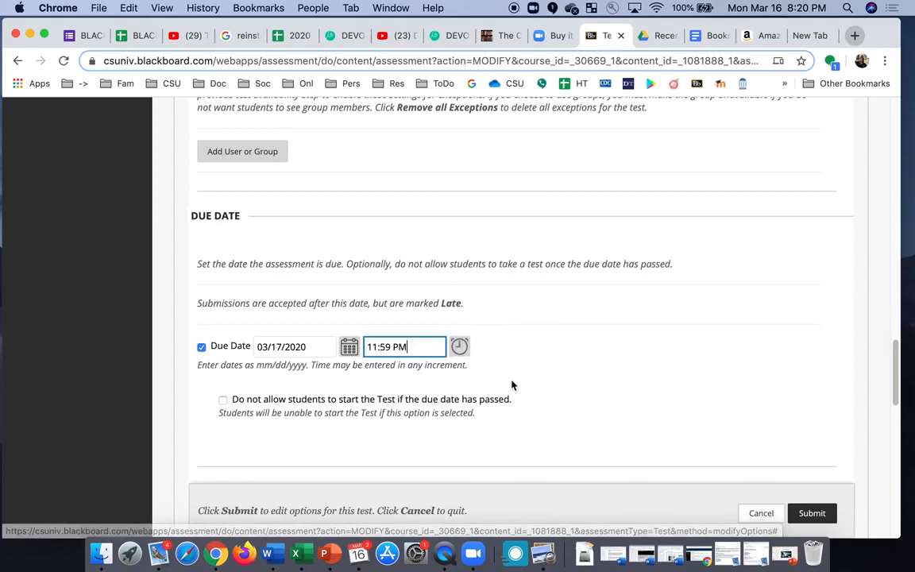
# - For the After Submission results rule, also show all answers, correct answers, submitted answers, feedback and incorrect questions
pyautogui.scroll(-5, 492, 393)
pyautogui.scroll(1, 516, 393)
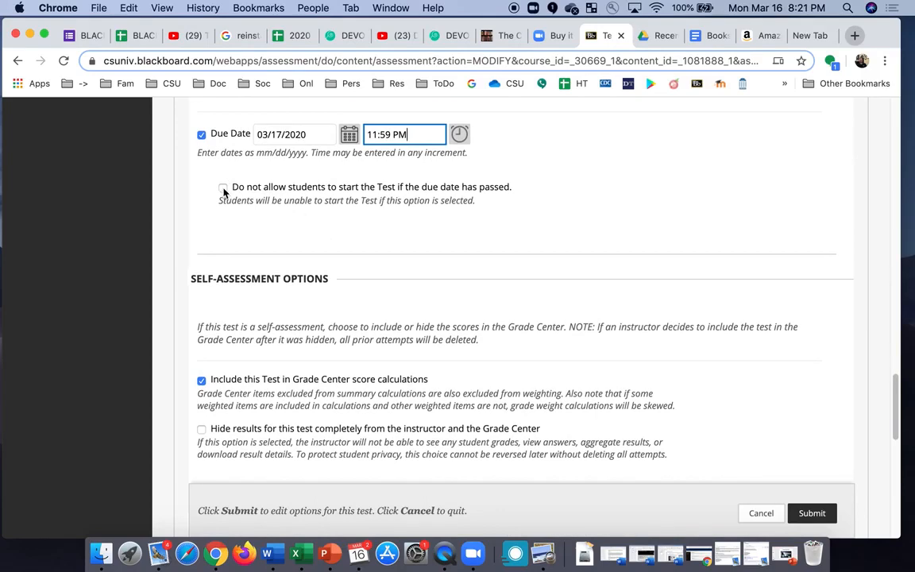
pyautogui.scroll(-10, 255, 263)
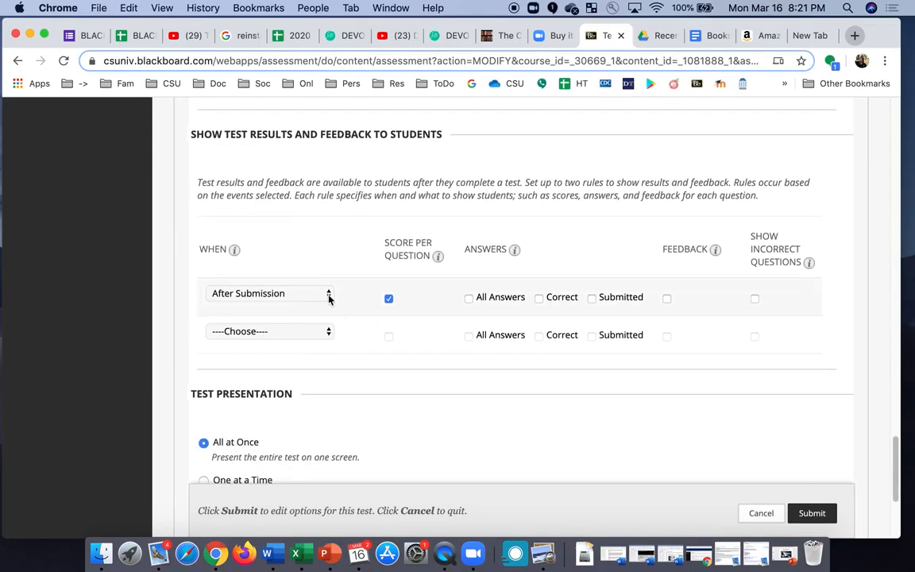
pyautogui.click(329, 298)
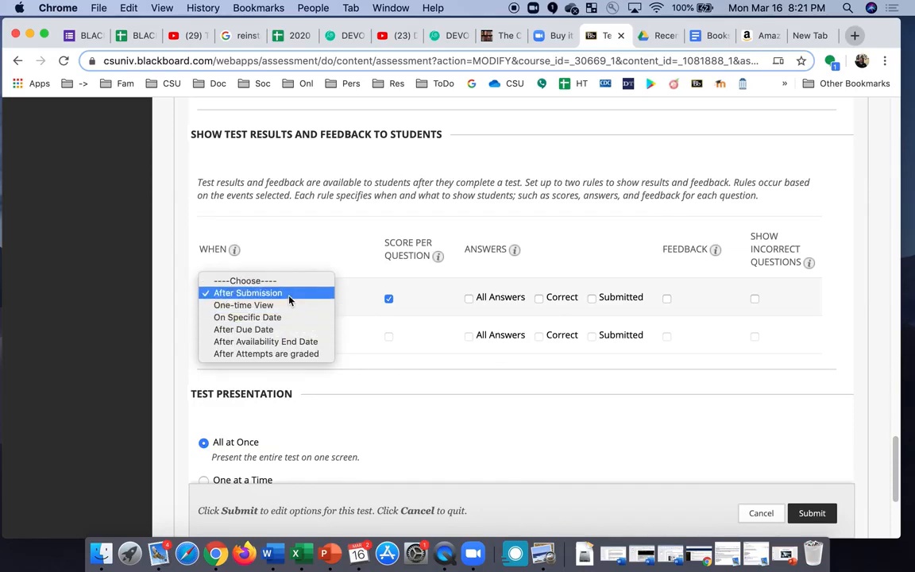
pyautogui.click(292, 294)
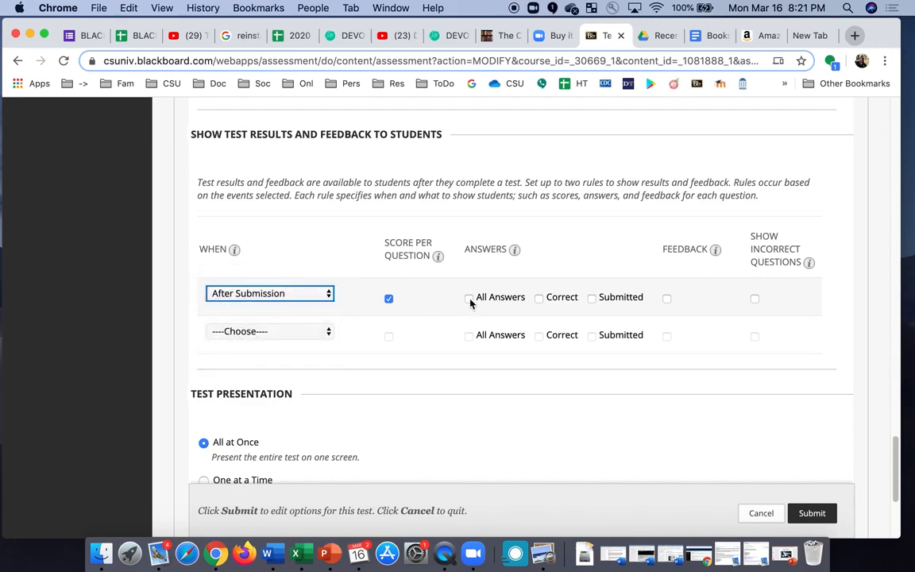
pyautogui.click(473, 299)
pyautogui.click(540, 299)
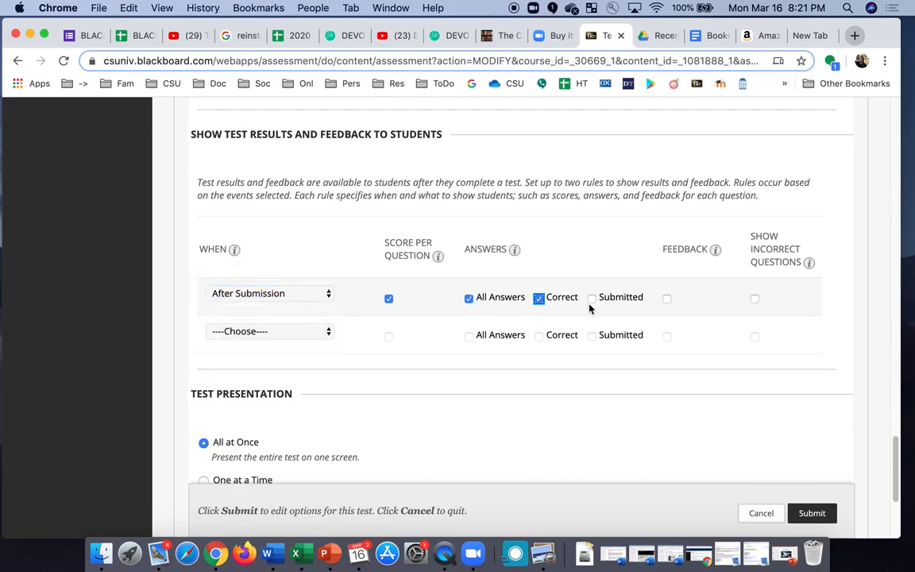
pyautogui.click(592, 298)
pyautogui.click(666, 299)
pyautogui.click(755, 298)
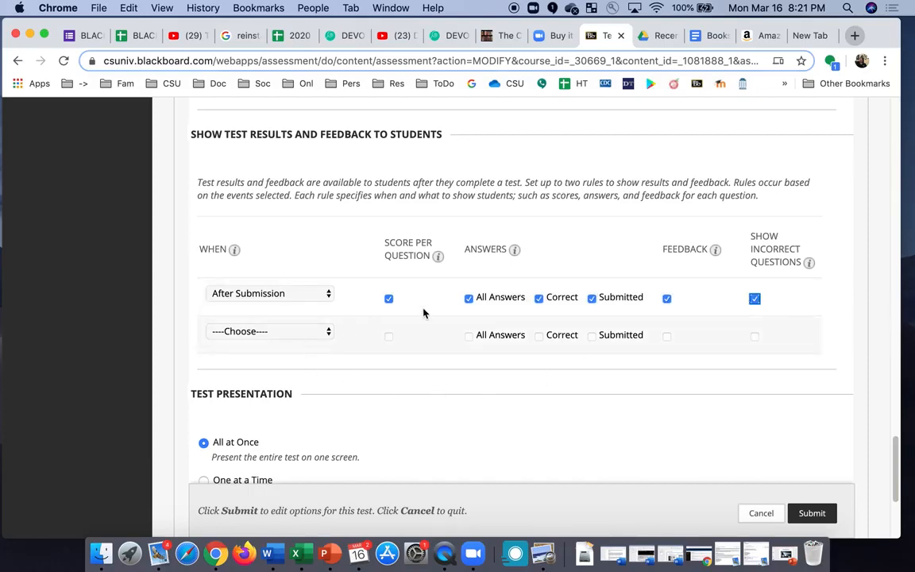
# - Present the test one question at a time with randomized questions, and submit the test options
pyautogui.scroll(-5, 489, 398)
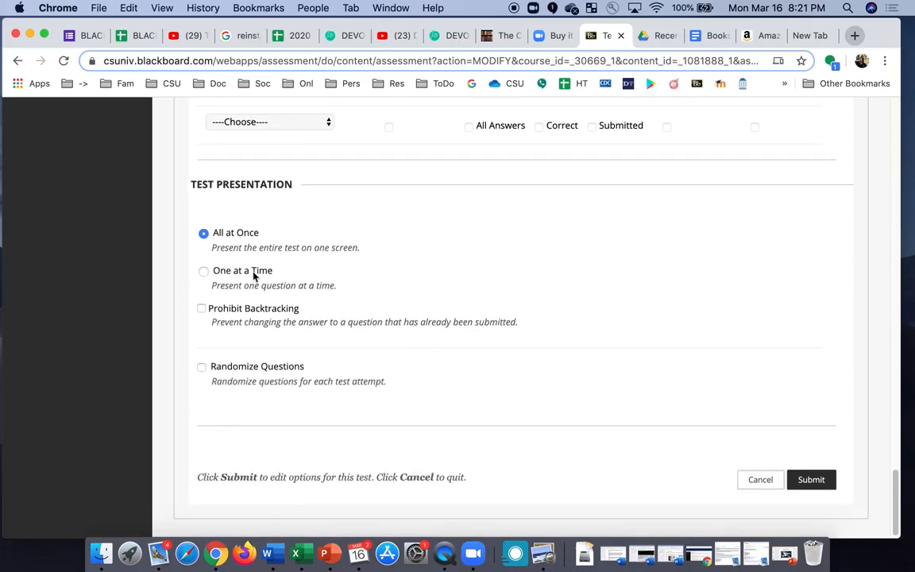
pyautogui.click(203, 272)
pyautogui.click(202, 368)
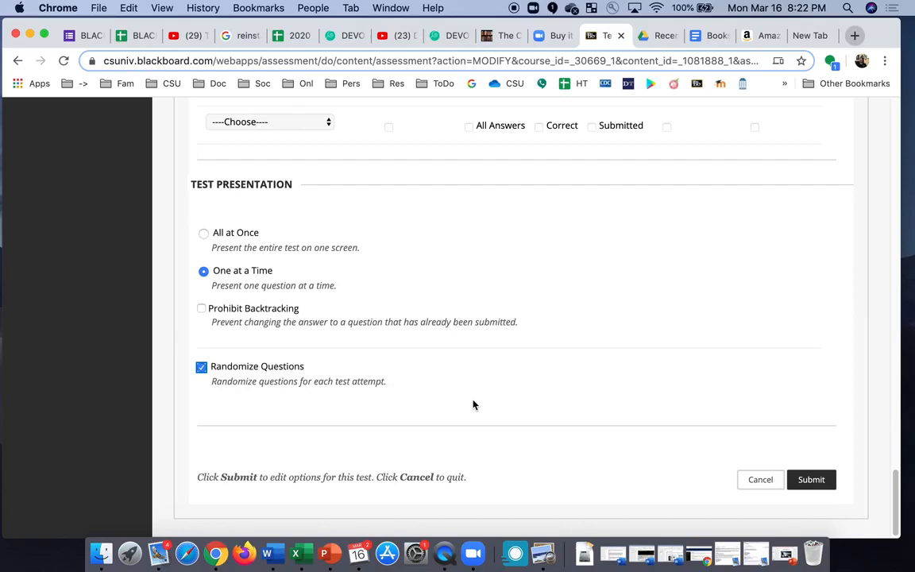
pyautogui.click(812, 482)
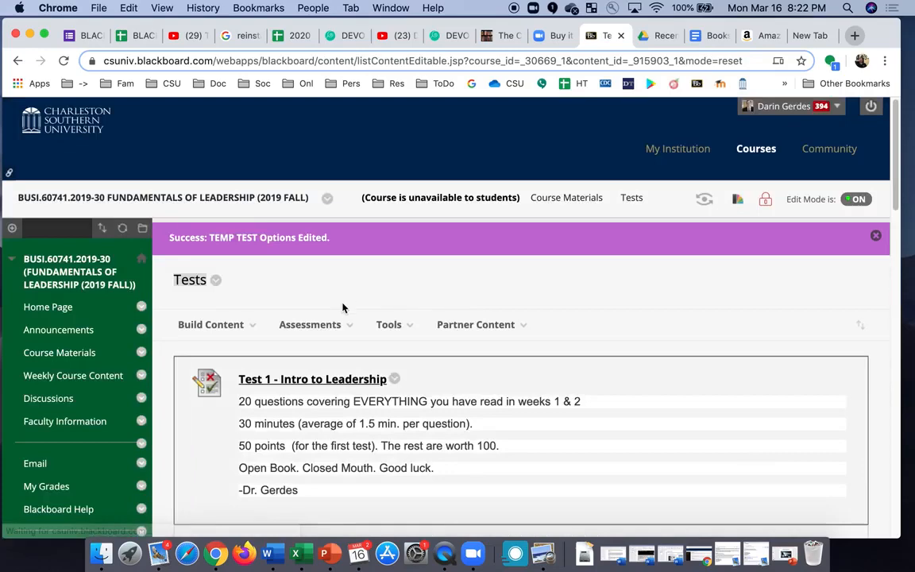
# - Open the course's Full Grade Center
pyautogui.scroll(-5, 170, 348)
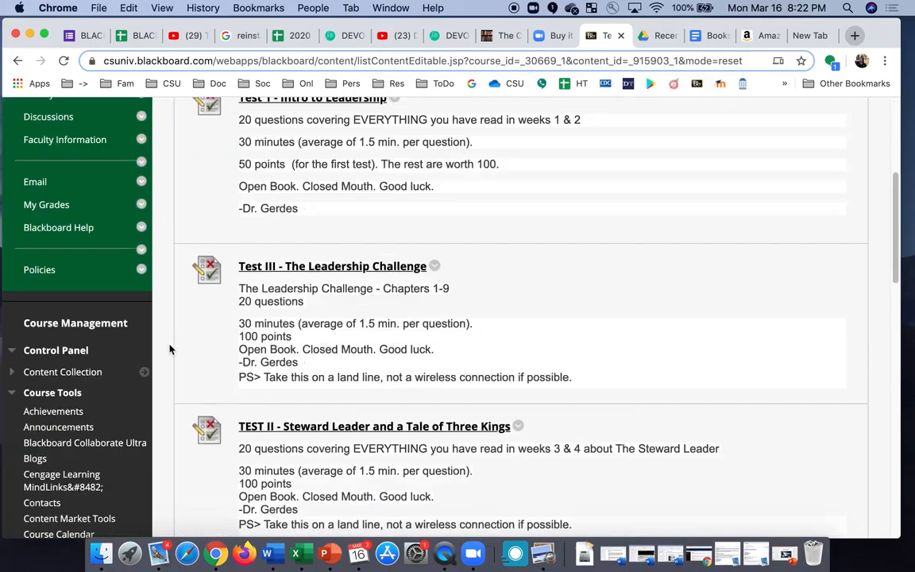
pyautogui.scroll(-10, 170, 348)
pyautogui.scroll(1, 170, 348)
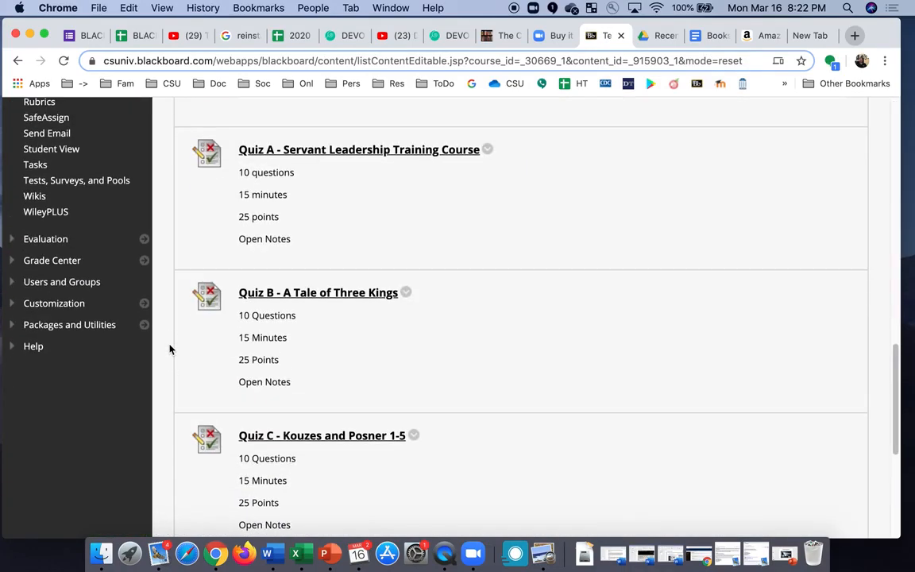
pyautogui.click(45, 262)
pyautogui.click(64, 296)
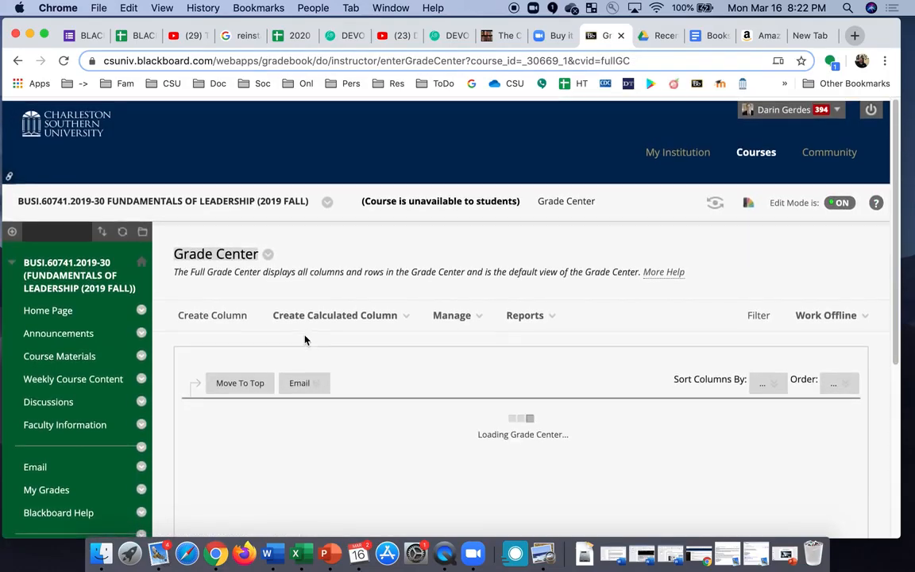
# - Look through the Full Grade Center's columns toward the far end for the TEMP TEST column
pyautogui.scroll(-3, 306, 342)
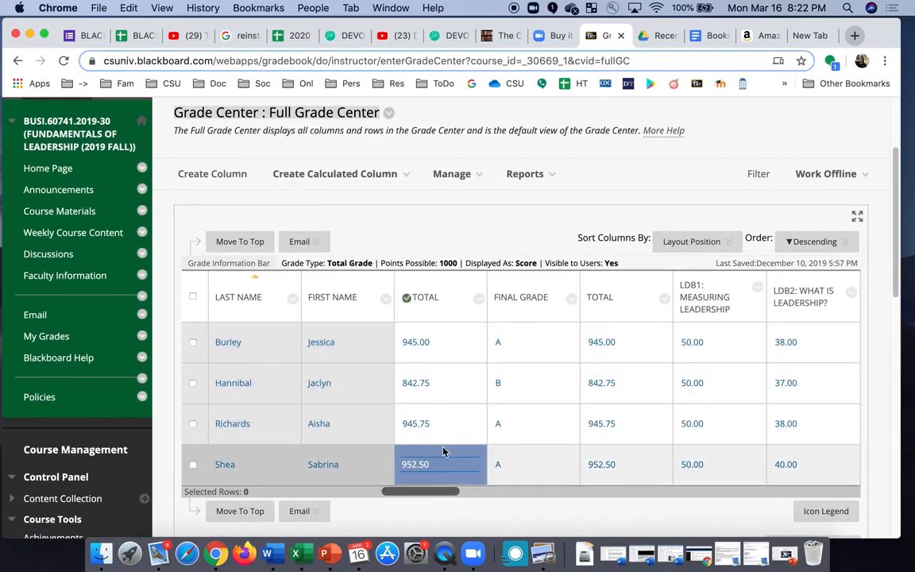
pyautogui.press('Right')
pyautogui.press('Right')
pyautogui.press('Right')
pyautogui.press('Right')
pyautogui.press('Right')
pyautogui.press('Right')
pyautogui.press('Right')
pyautogui.press('Right')
pyautogui.press('Right')
pyautogui.press('Right')
pyautogui.press('Right')
pyautogui.press('Right')
pyautogui.press('Right')
pyautogui.press('Right')
pyautogui.press('Right')
pyautogui.press('Right')
pyautogui.press('Right')
pyautogui.press('Right')
pyautogui.press('Right')
pyautogui.press('Right')
pyautogui.press('Right')
pyautogui.press('Right')
pyautogui.press('Right')
pyautogui.press('Right')
pyautogui.press('Right')
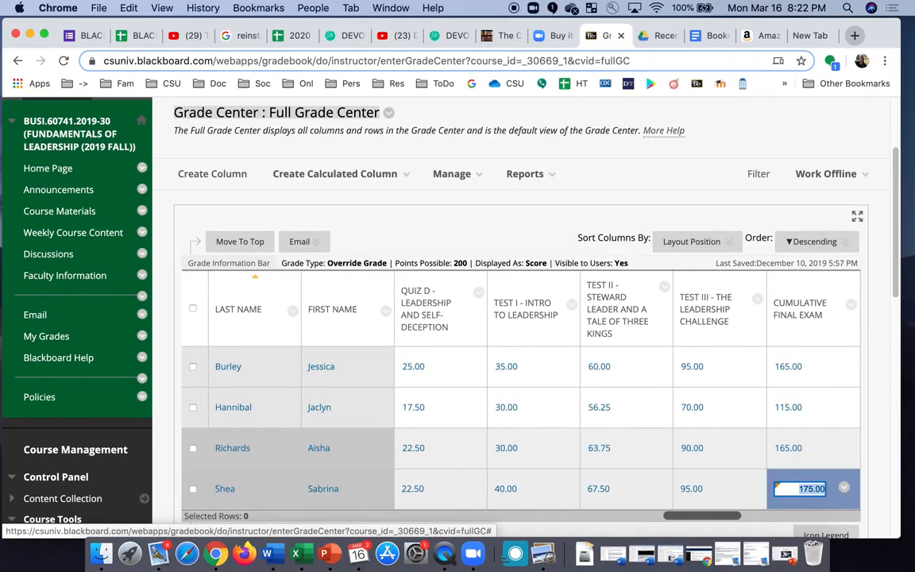
pyautogui.press('Right')
pyautogui.press('Right')
pyautogui.press('Right')
pyautogui.press('Right')
pyautogui.press('Right')
pyautogui.press('Right')
pyautogui.press('Right')
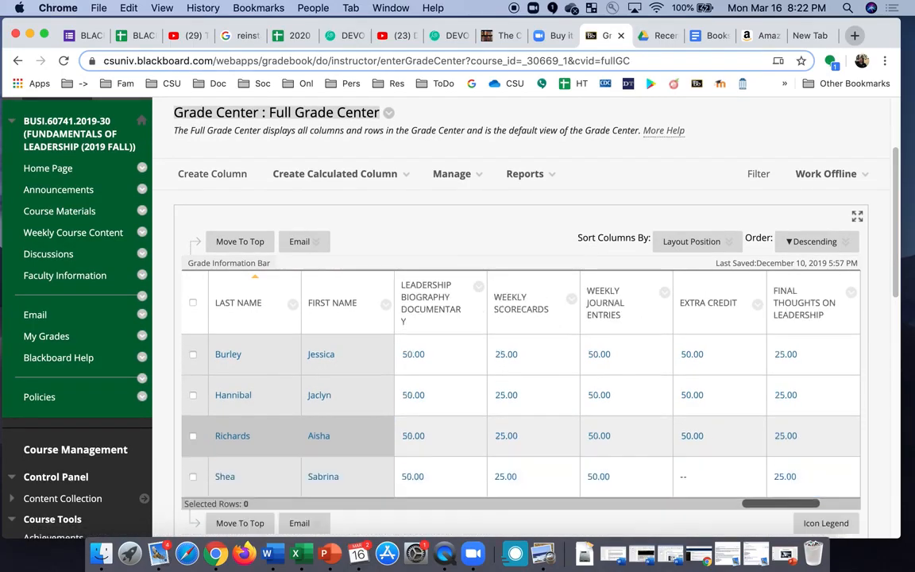